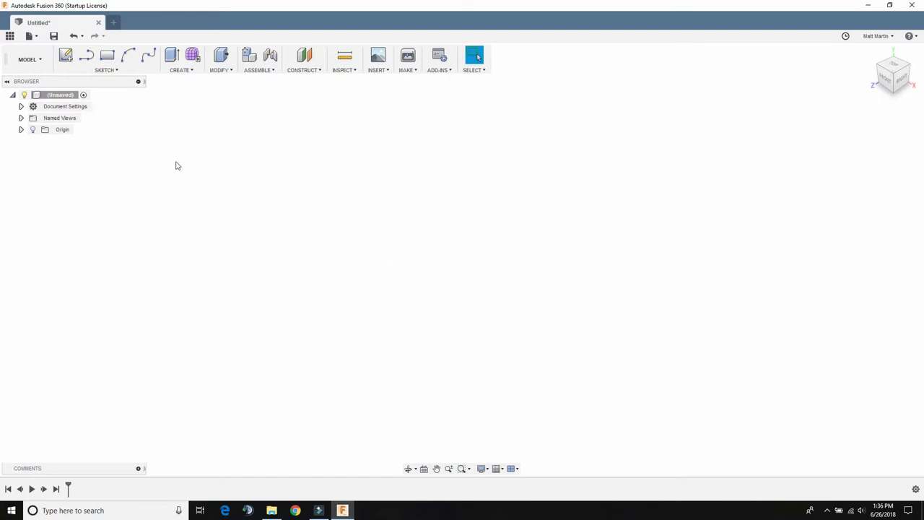
# Create a new sketch on the XY ground plane, viewed from Top
pyautogui.click(65, 57)
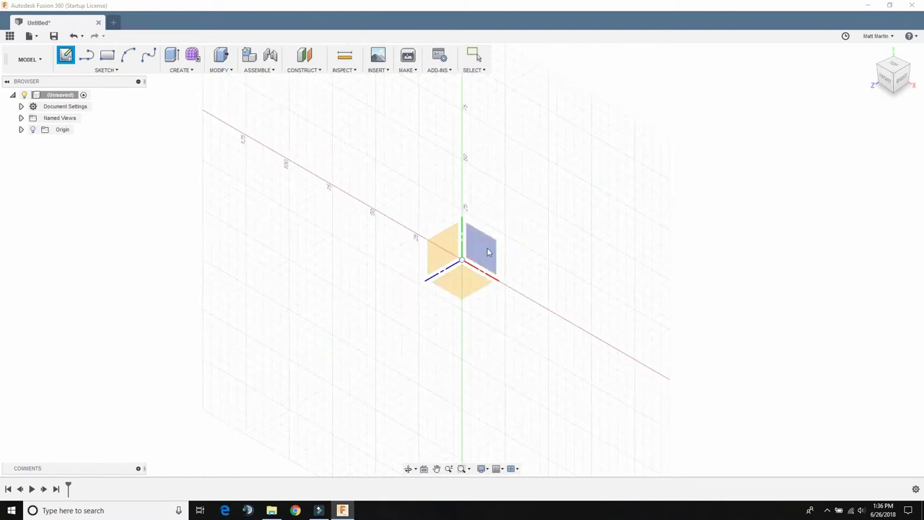
pyautogui.click(463, 293)
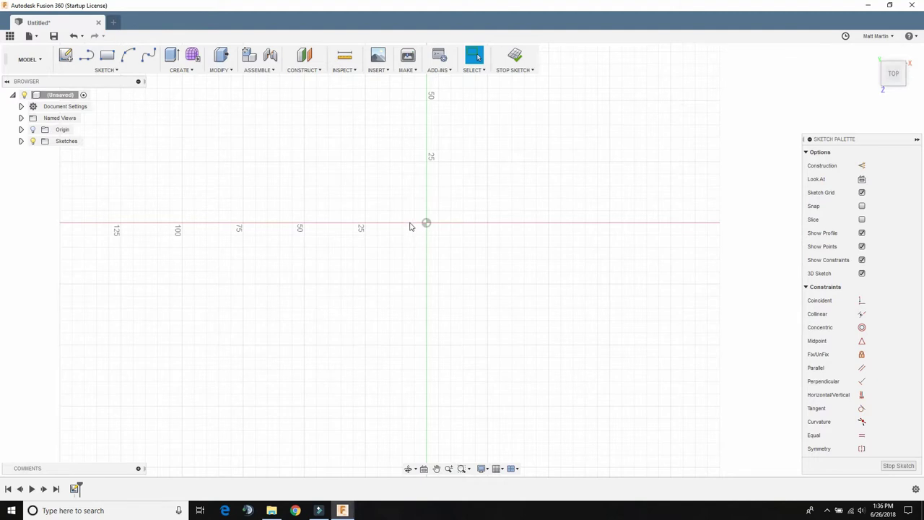
pyautogui.moveTo(455, 215)
pyautogui.mouseDown(button='middle')
pyautogui.moveTo(441, 223)
pyautogui.moveTo(470, 239)
pyautogui.moveTo(472, 202)
pyautogui.moveTo(433, 239)
pyautogui.moveTo(487, 235)
pyautogui.moveTo(428, 239)
pyautogui.moveTo(442, 243)
pyautogui.mouseUp(button='middle')
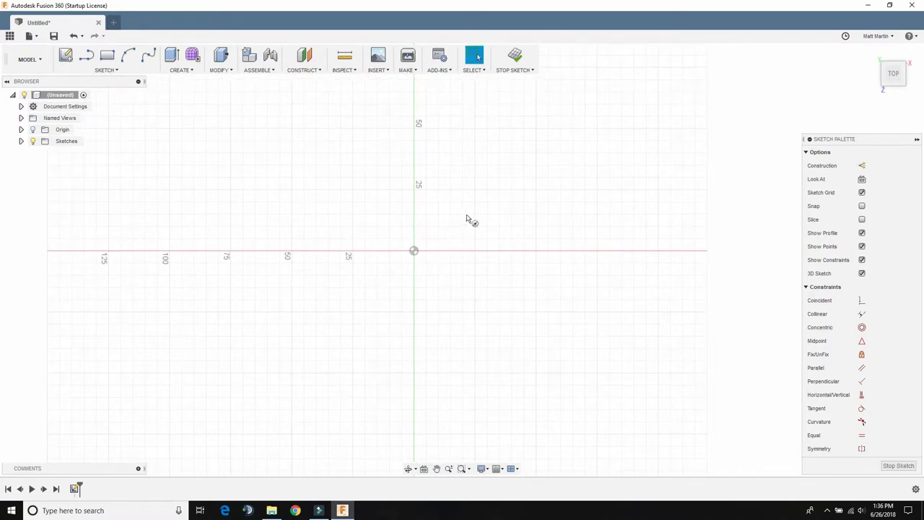
# Draw a Center Diameter circle at the origin with a 39 mm diameter and recentre the view
pyautogui.press('c')
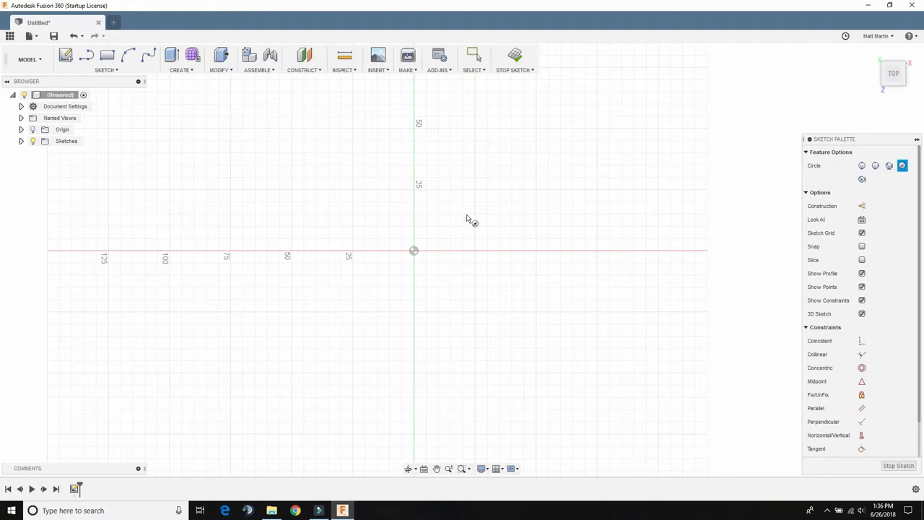
pyautogui.click(413, 251)
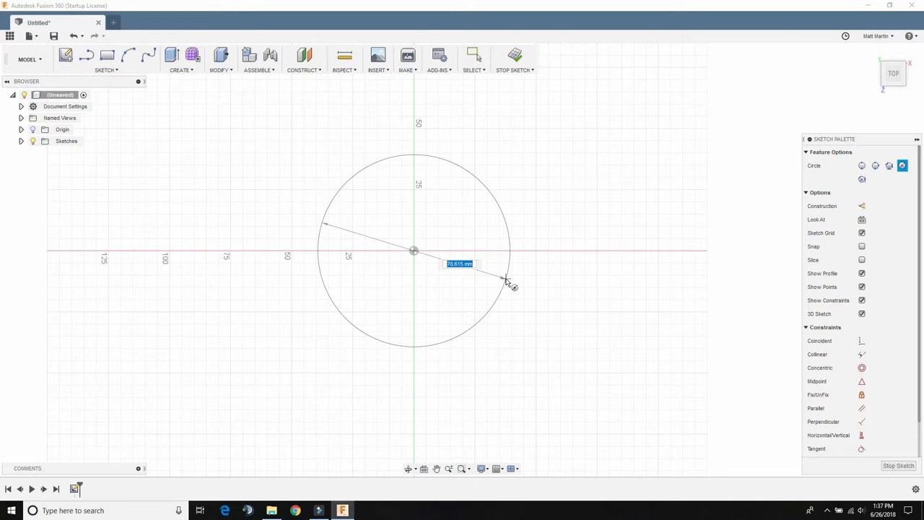
pyautogui.write('39')
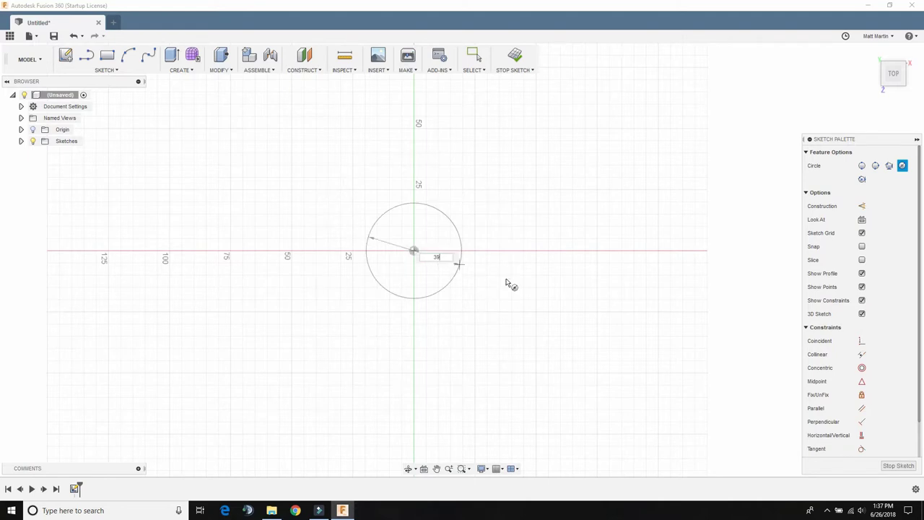
pyautogui.press('Tab')
pyautogui.press('Return')
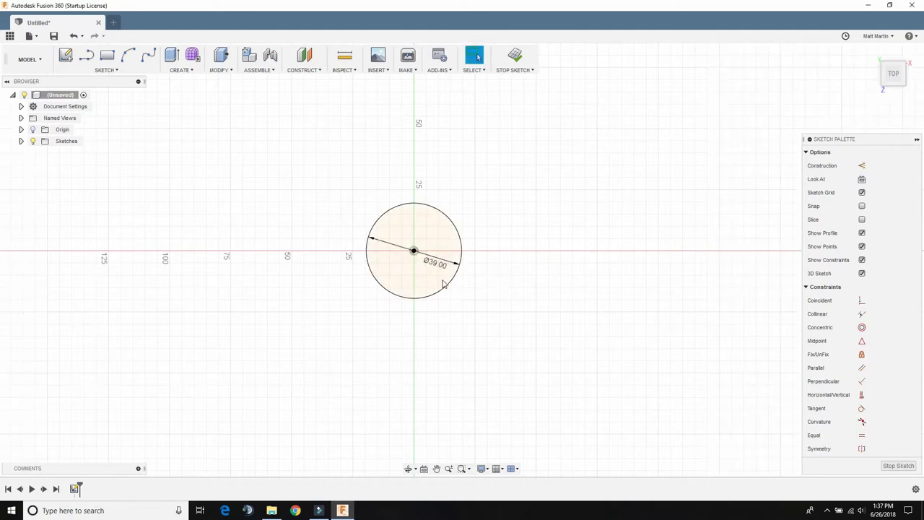
pyautogui.scroll(3, 515, 262)
pyautogui.moveTo(498, 241); pyautogui.dragTo(571, 236, button='middle')
pyautogui.scroll(2, 549, 235)
pyautogui.scroll(-3, 614, 274)
pyautogui.moveTo(631, 281)
pyautogui.mouseDown(button='middle')
pyautogui.moveTo(590, 238)
pyautogui.moveTo(582, 259)
pyautogui.mouseUp(button='middle')
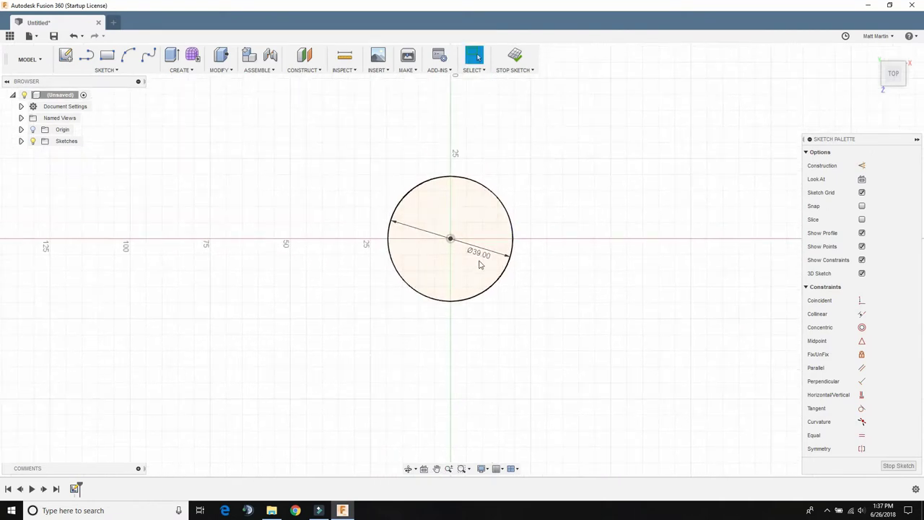
# Check the document units are Millimeter, then stop the circle sketch
pyautogui.click(21, 106)
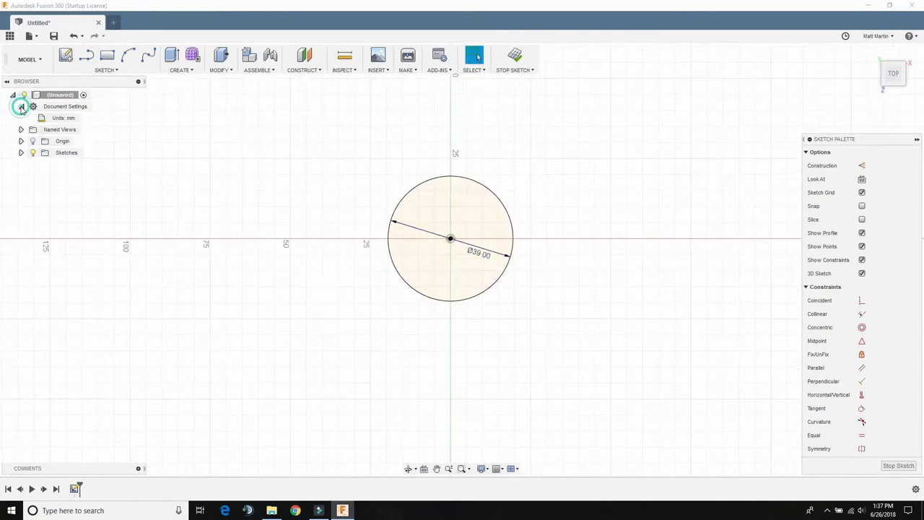
pyautogui.click(85, 119)
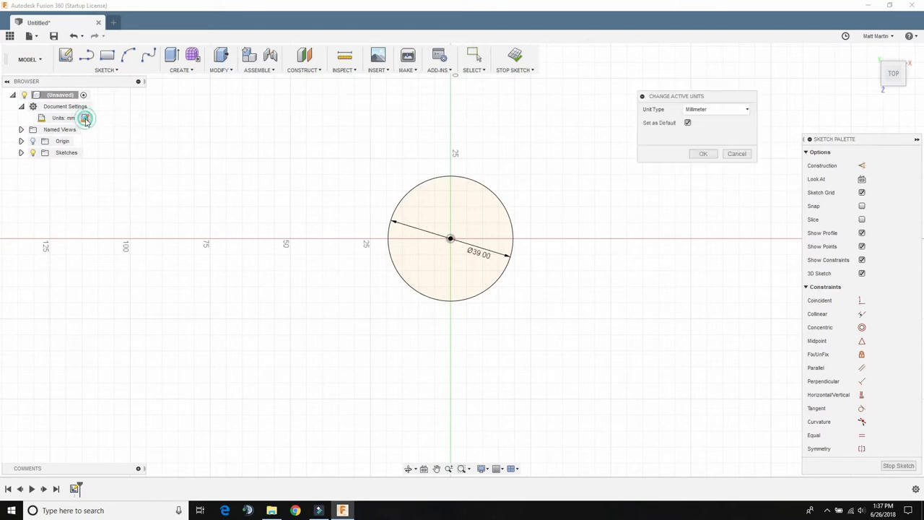
pyautogui.click(744, 109)
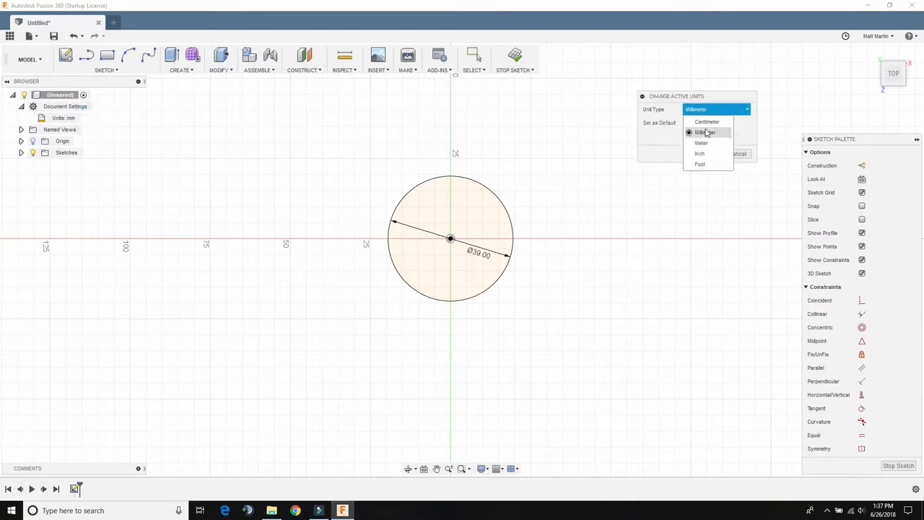
pyautogui.click(752, 154)
pyautogui.click(744, 153)
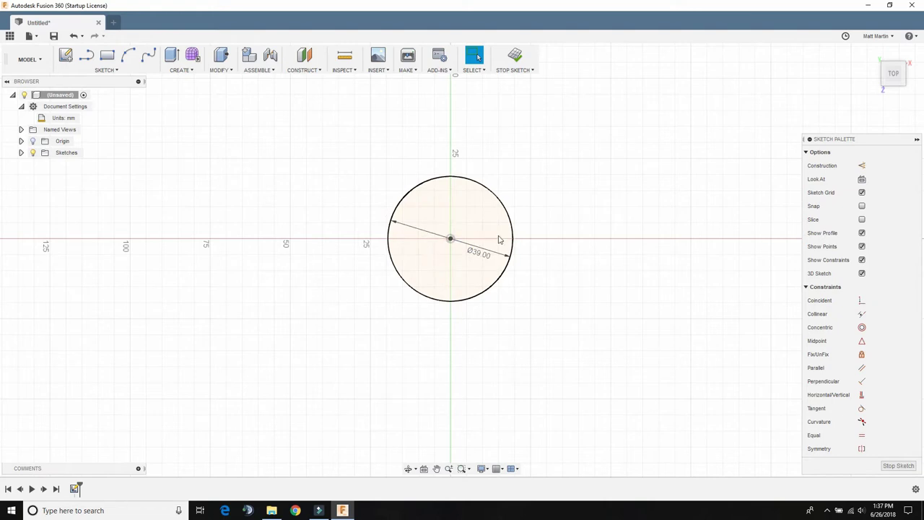
pyautogui.click(517, 58)
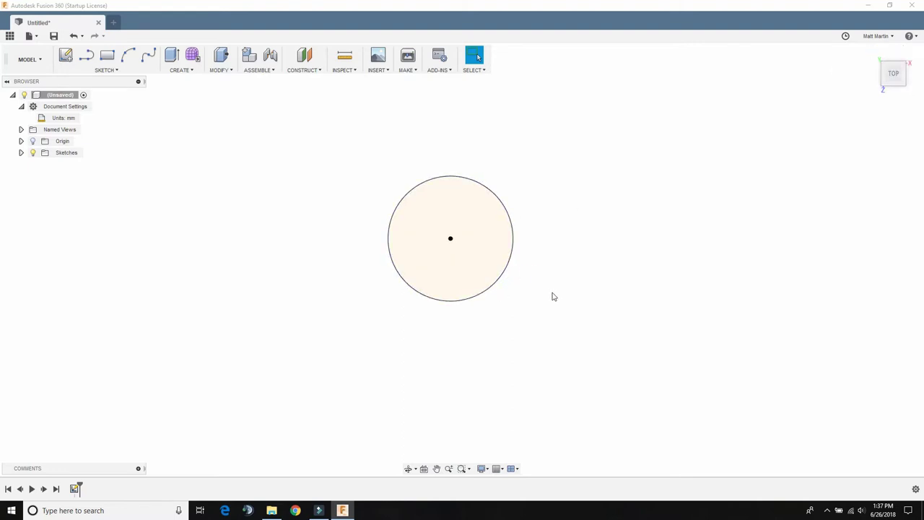
pyautogui.keyDown('shift'); pyautogui.moveTo(552, 296); pyautogui.dragTo(571, 268, button='middle'); pyautogui.keyUp('shift')
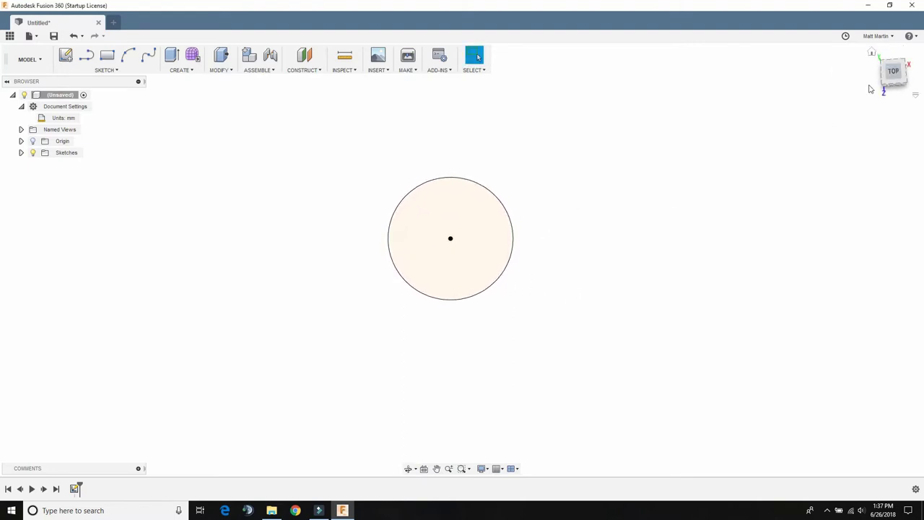
pyautogui.click(872, 54)
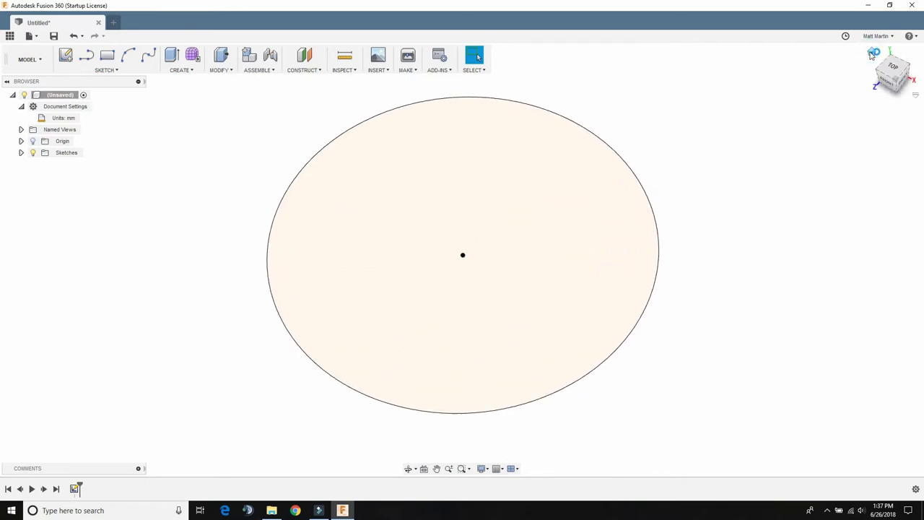
pyautogui.click(899, 82)
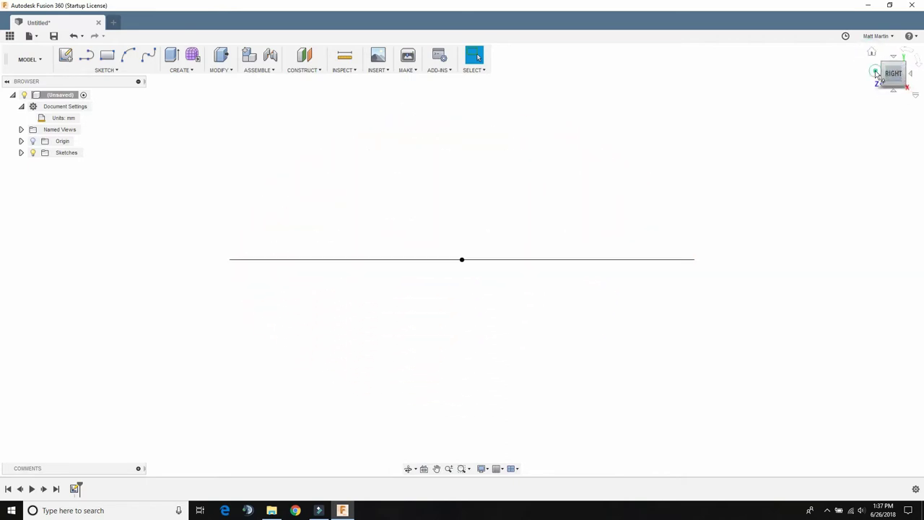
pyautogui.click(890, 63)
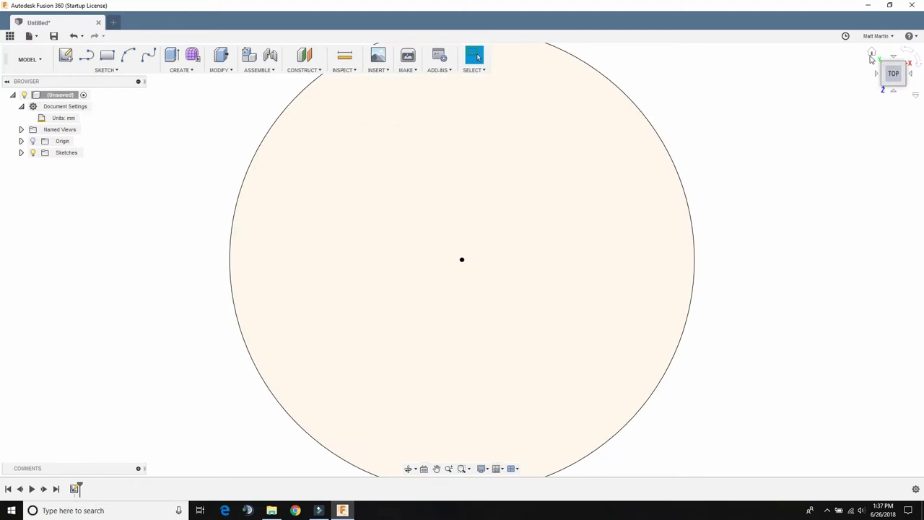
pyautogui.click(871, 55)
pyautogui.moveTo(724, 246); pyautogui.dragTo(712, 237, button='middle')
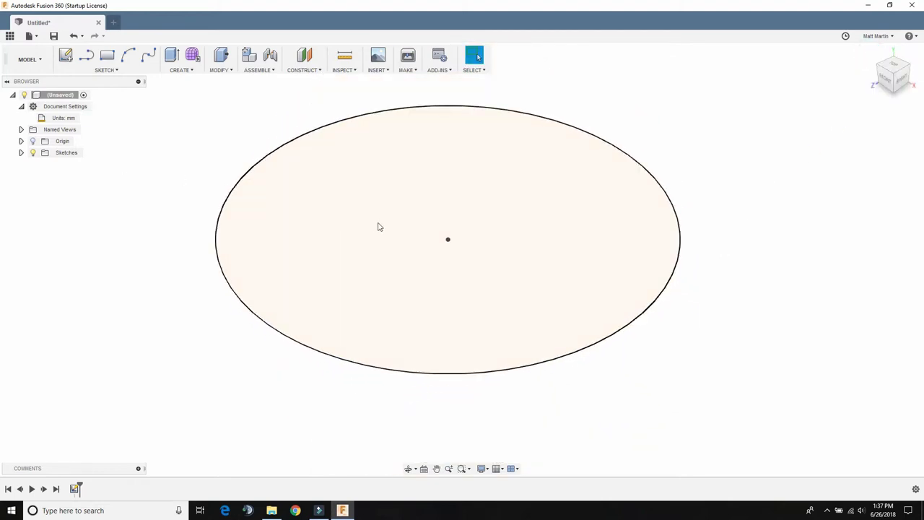
pyautogui.click(32, 141)
pyautogui.click(34, 142)
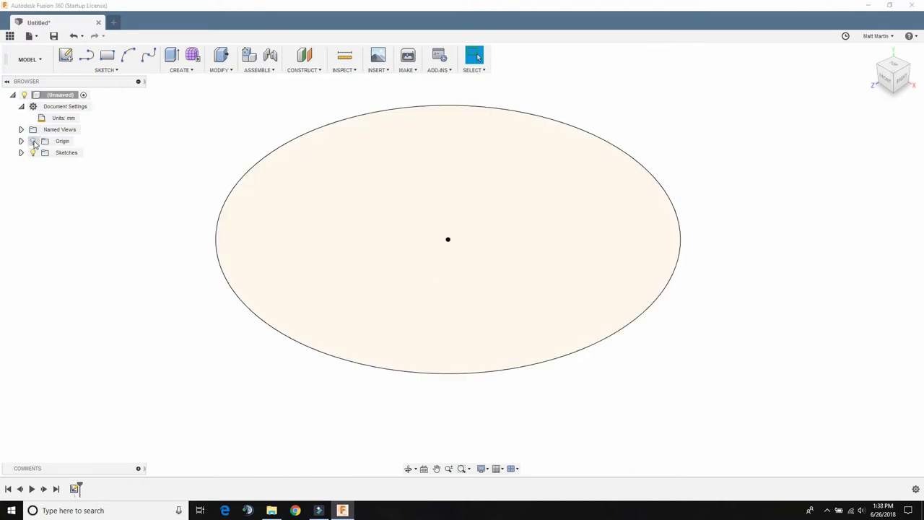
pyautogui.click(33, 142)
pyautogui.click(33, 142)
pyautogui.click(568, 218)
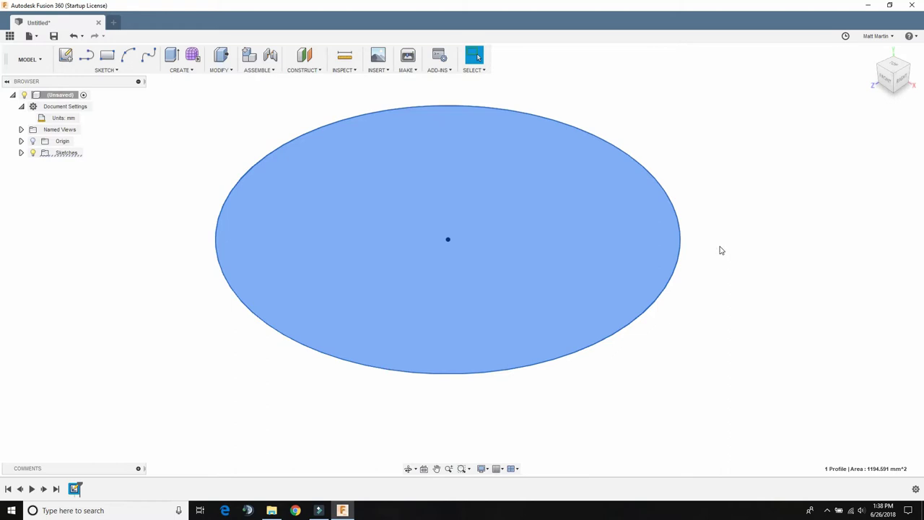
pyautogui.press('e')
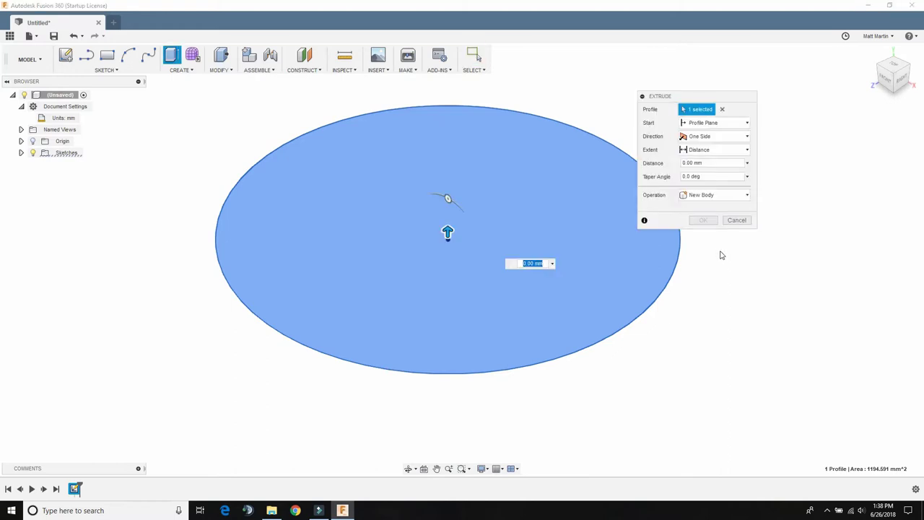
# Extrude the 39 mm circle 1 mm as a new body to form the disc
pyautogui.moveTo(679, 97); pyautogui.dragTo(766, 126)
pyautogui.click(180, 70)
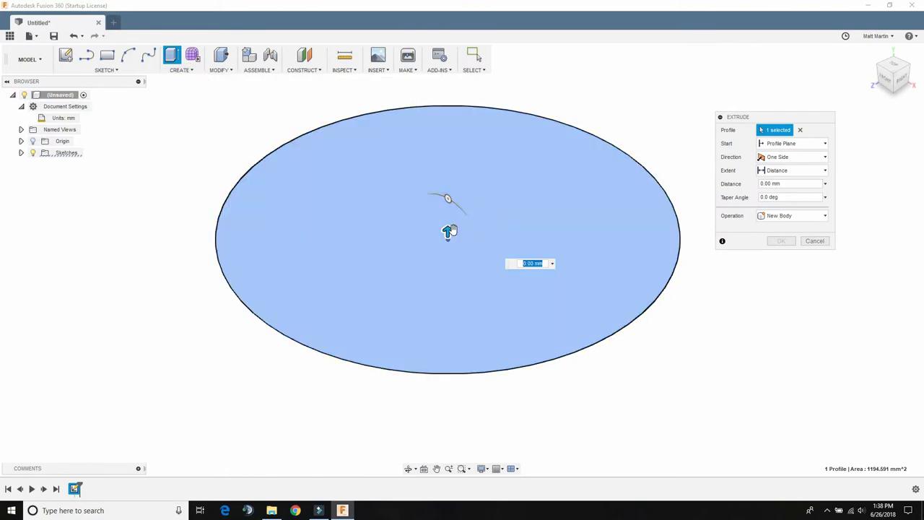
pyautogui.moveTo(446, 232); pyautogui.dragTo(485, 167)
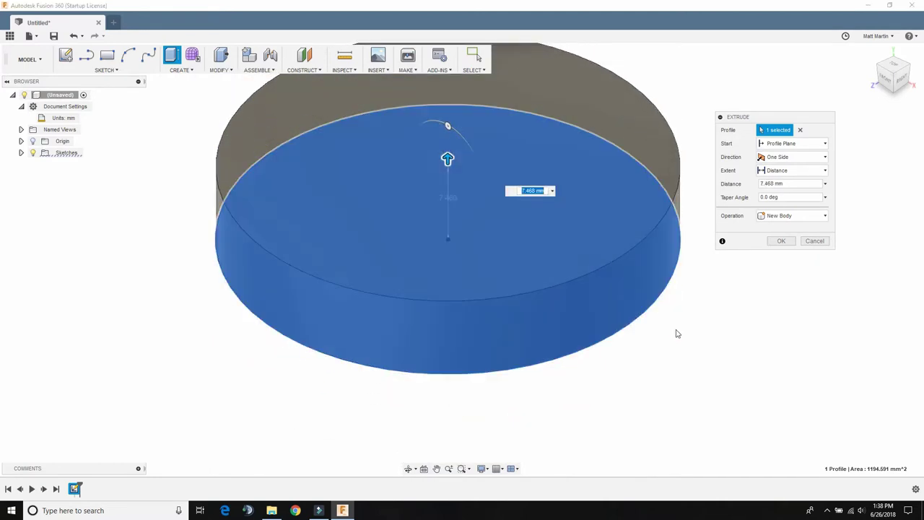
pyautogui.write('1')
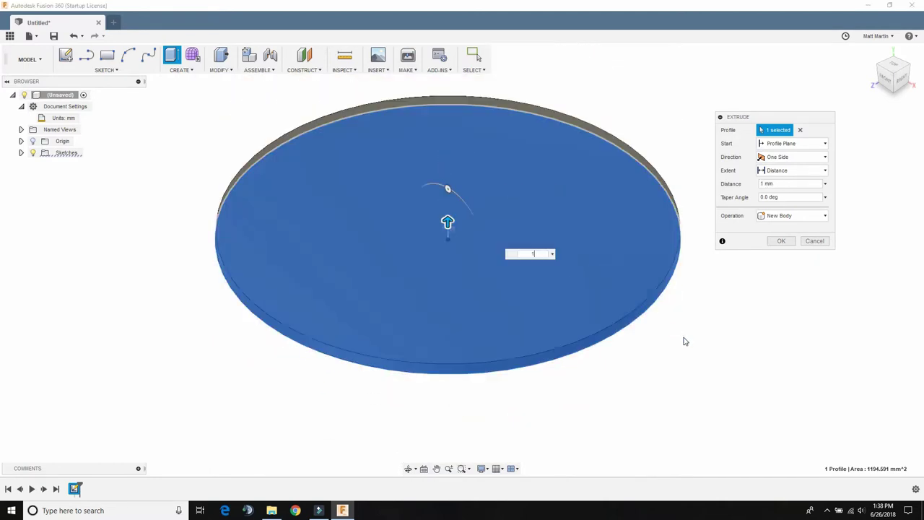
pyautogui.press('Return')
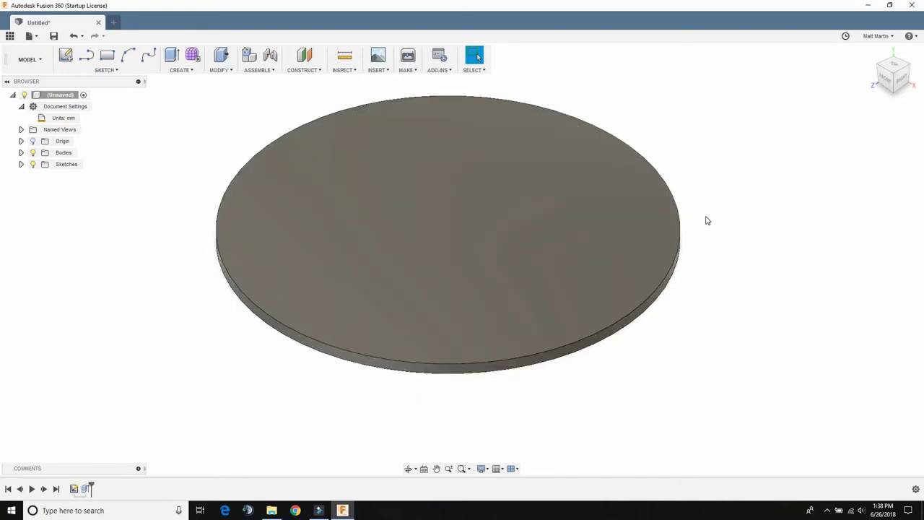
pyautogui.moveTo(689, 188); pyautogui.dragTo(693, 204, button='middle')
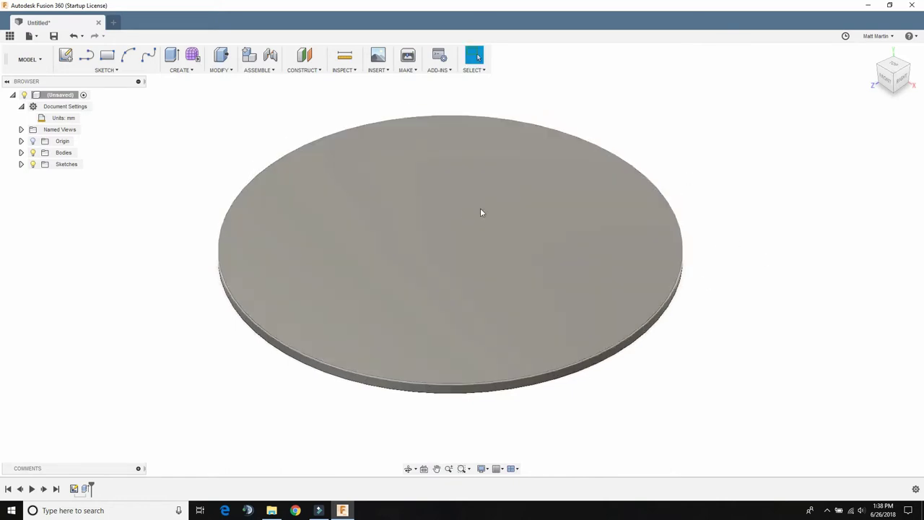
# Start a new sketch on the disc's top face, ready to draw a circle
pyautogui.click(465, 227)
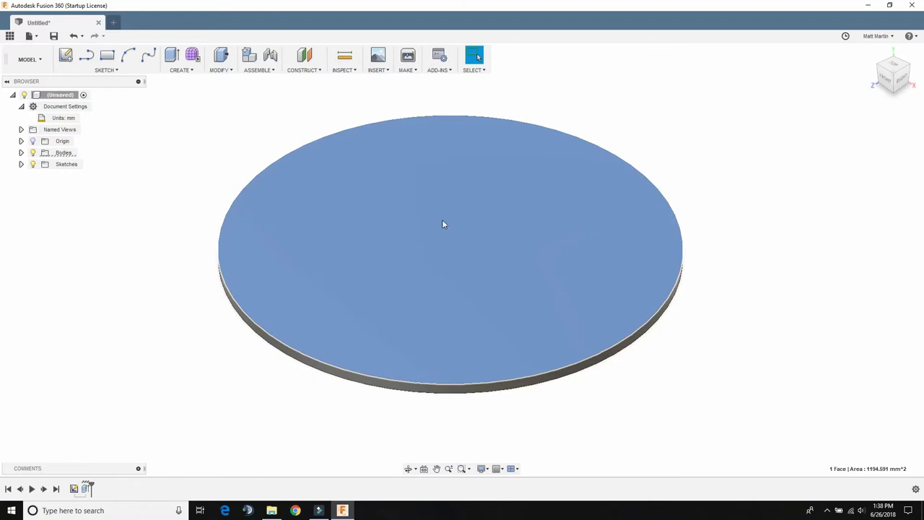
pyautogui.click(67, 58)
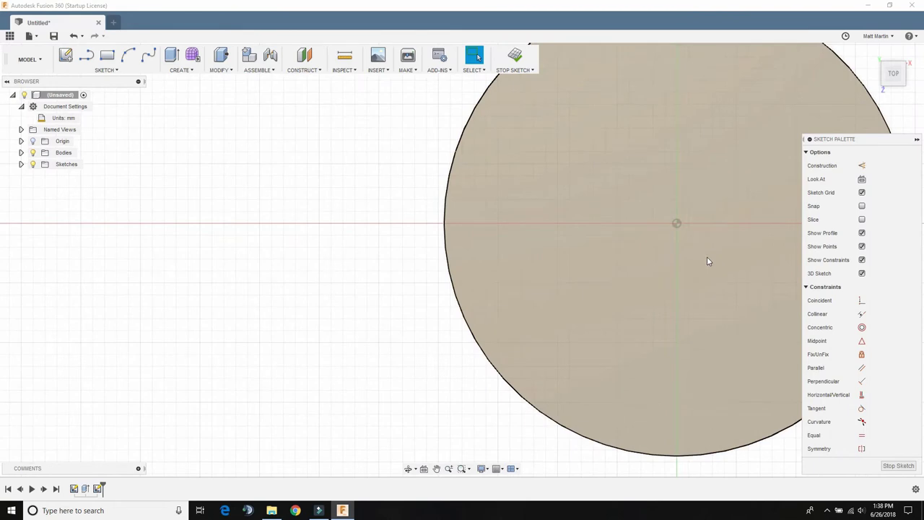
pyautogui.moveTo(713, 233); pyautogui.dragTo(512, 248, button='middle')
pyautogui.scroll(-3, 511, 249)
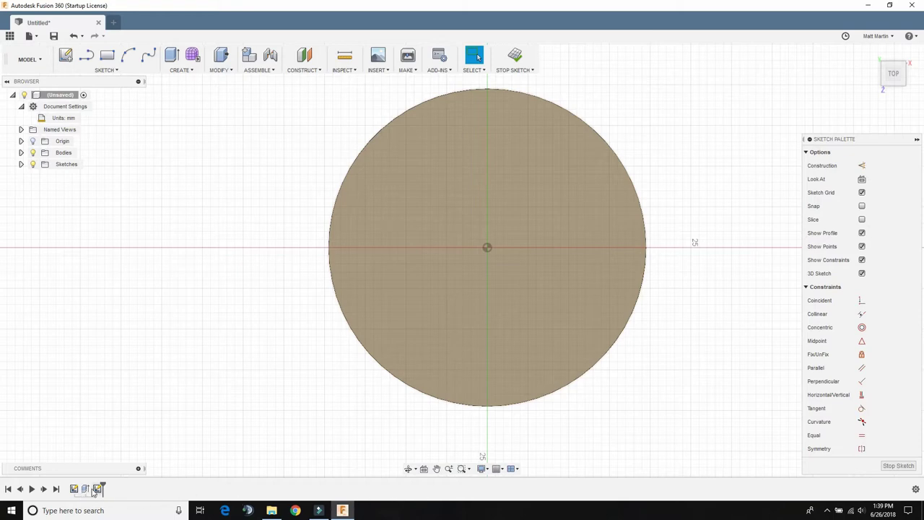
pyautogui.moveTo(677, 219)
pyautogui.mouseDown(button='middle')
pyautogui.moveTo(638, 223)
pyautogui.moveTo(648, 225)
pyautogui.mouseUp(button='middle')
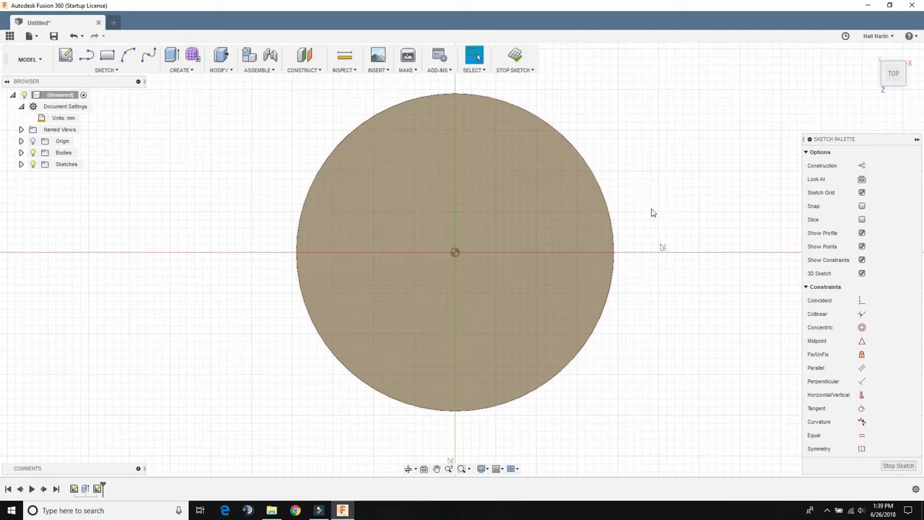
pyautogui.press('c')
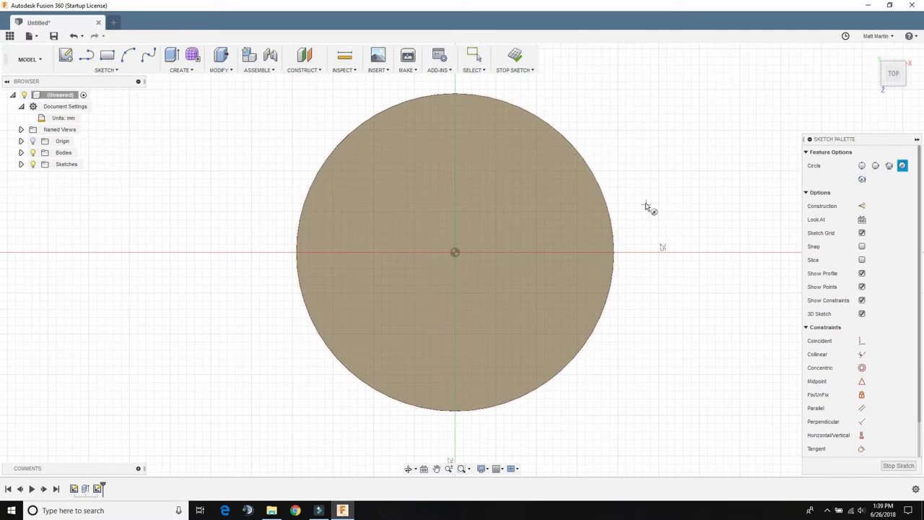
# Draw a circle at the origin and dimension it at Ø39 mm
pyautogui.click(455, 253)
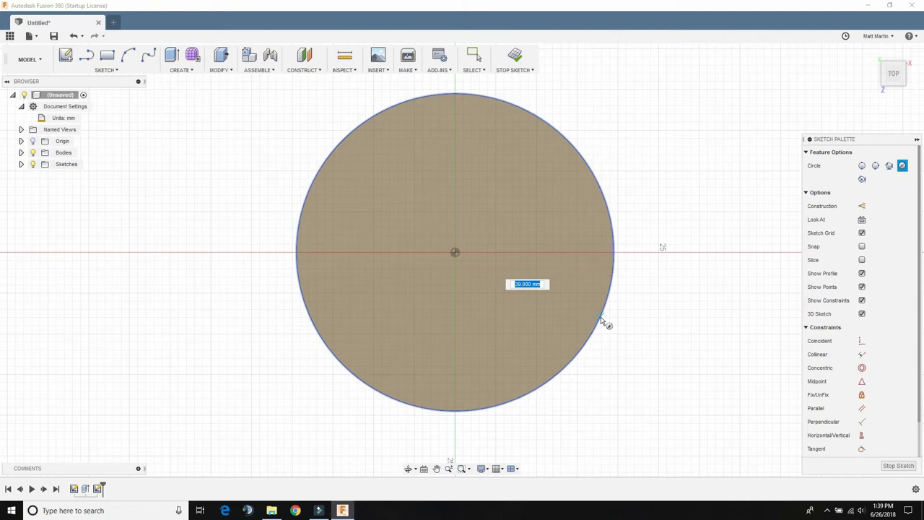
pyautogui.press('Return')
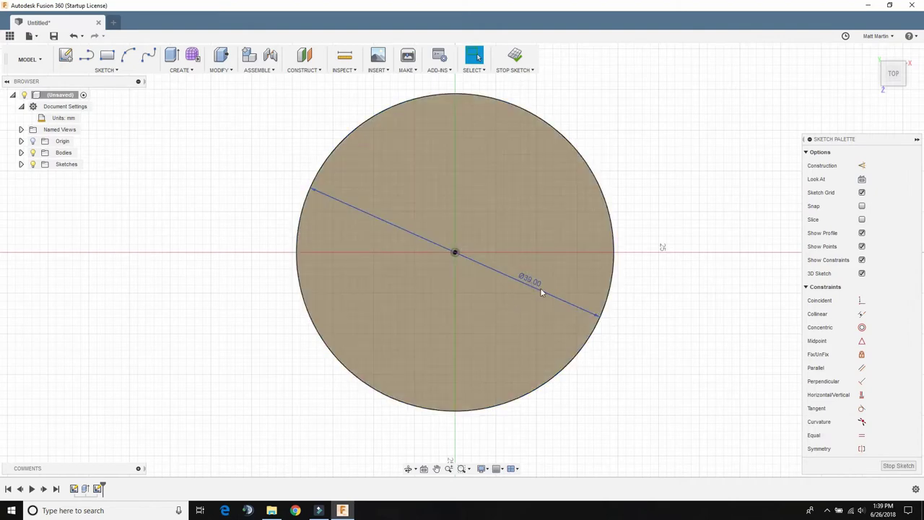
pyautogui.click(540, 288)
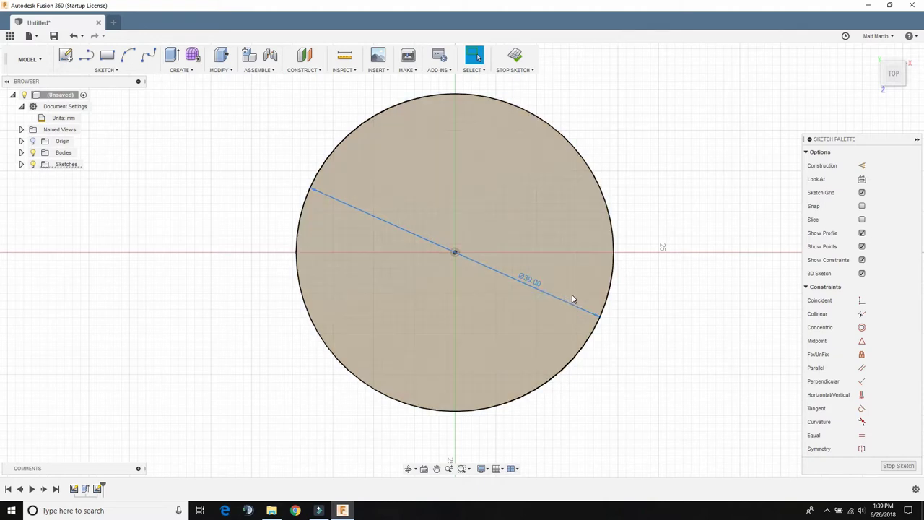
pyautogui.press('Delete')
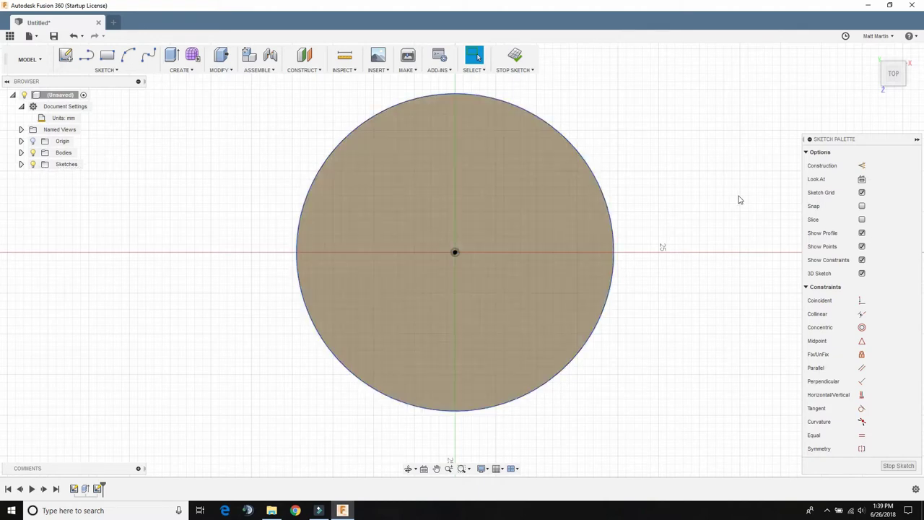
pyautogui.click(601, 189)
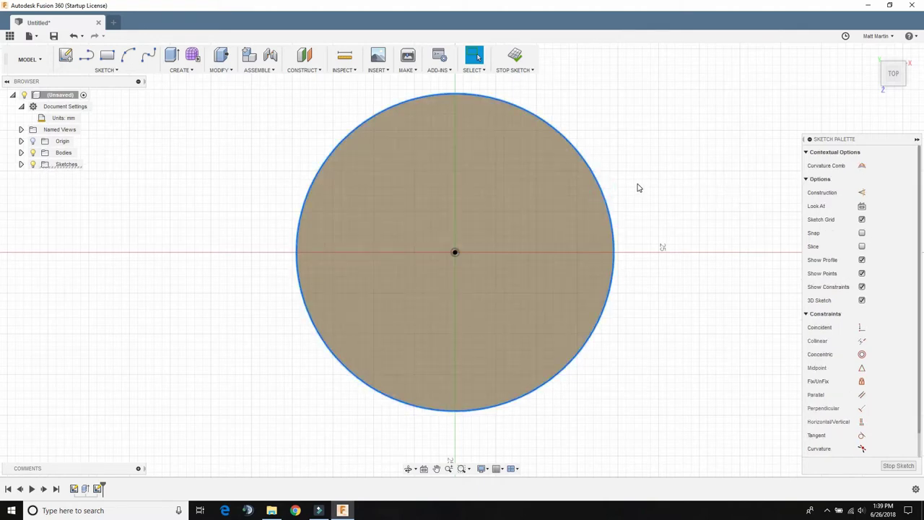
pyautogui.press('d')
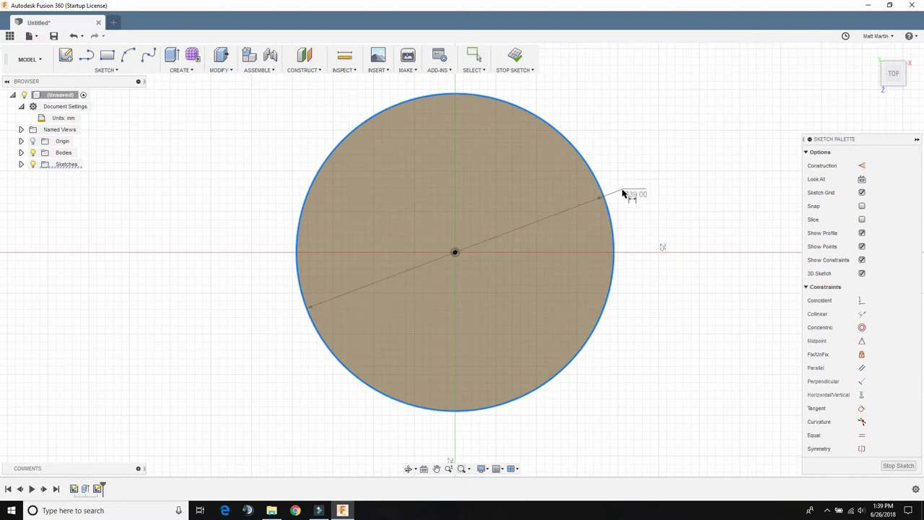
pyautogui.click(552, 267)
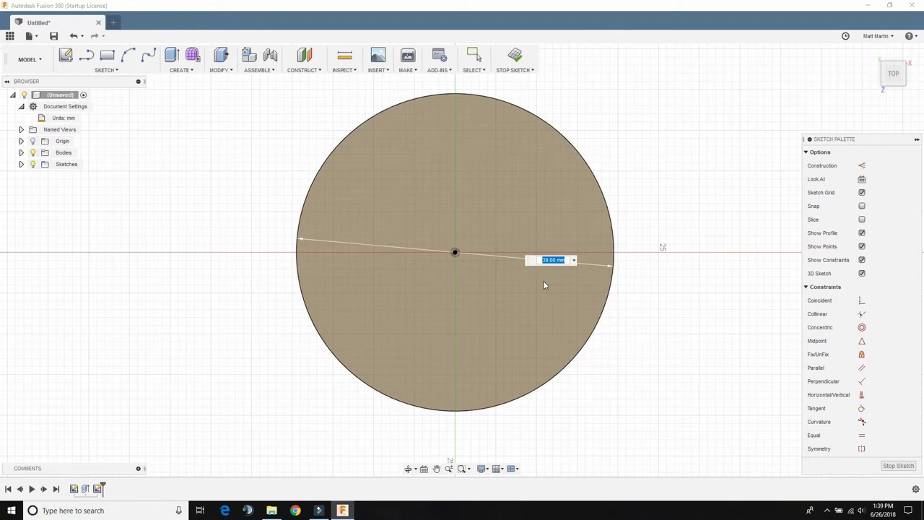
pyautogui.press('Return')
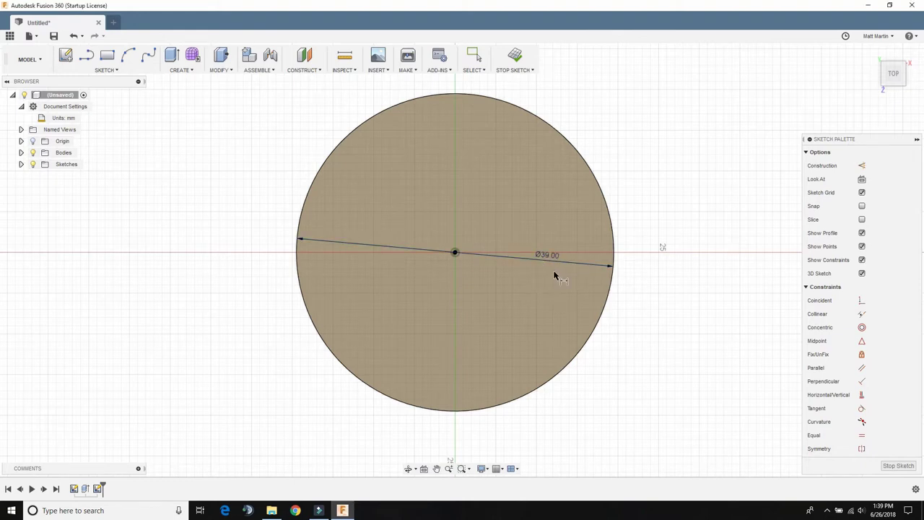
# Change the diameter to 27 mm, restore it to 39 mm, and begin offsetting the circle
pyautogui.doubleClick(553, 258)
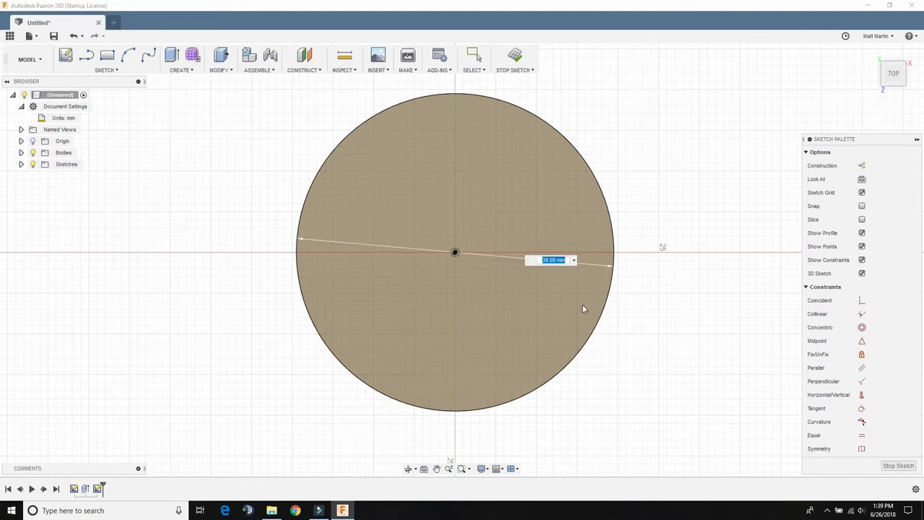
pyautogui.write('27')
pyautogui.press('Return')
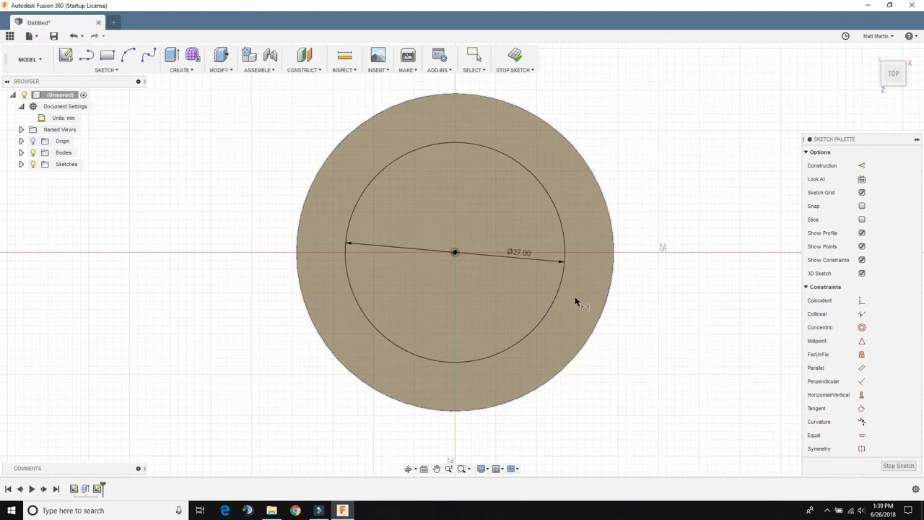
pyautogui.doubleClick(520, 258)
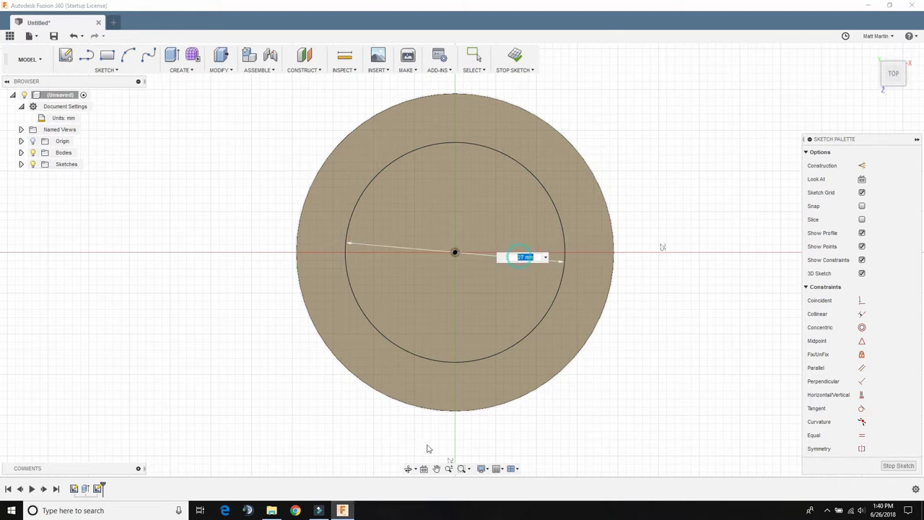
pyautogui.write('39')
pyautogui.press('Return')
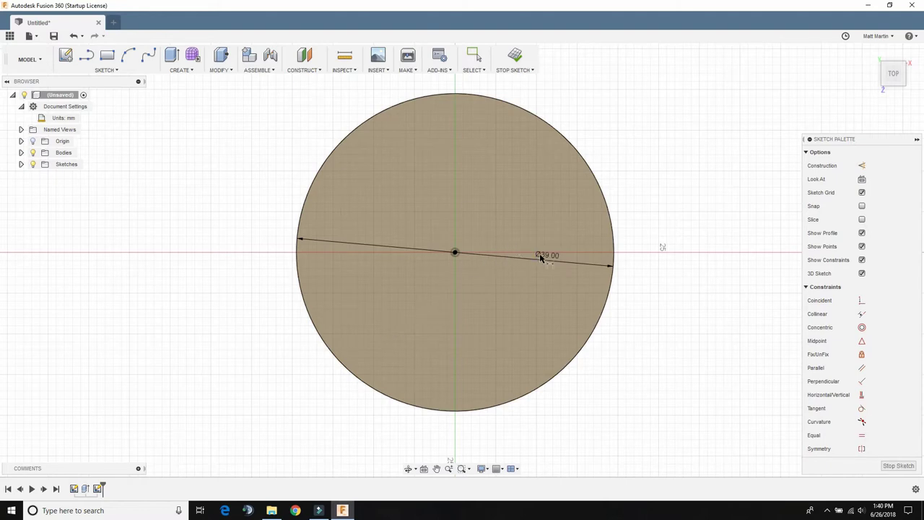
pyautogui.press('Escape')
pyautogui.click(612, 215)
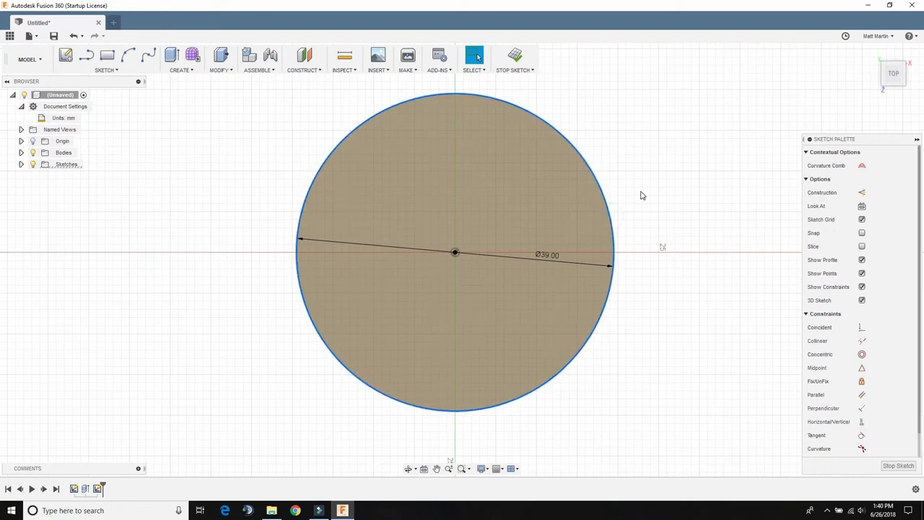
pyautogui.press('o')
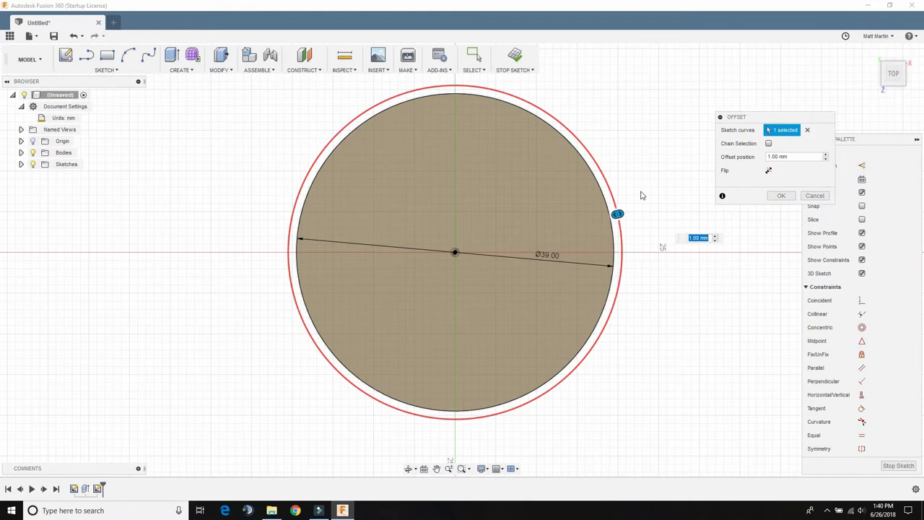
# Offset the Ø39 circle 4 mm inward to create the rim's inner circle
pyautogui.moveTo(618, 214); pyautogui.dragTo(581, 249)
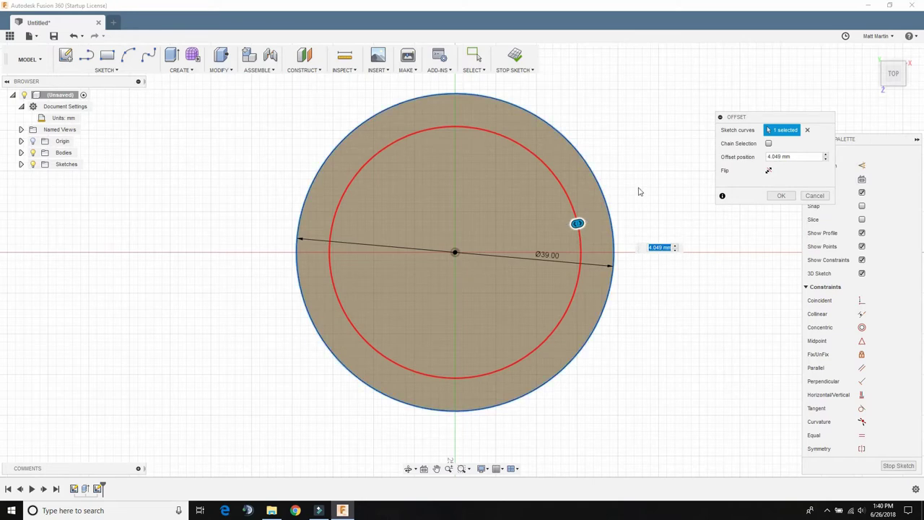
pyautogui.write('4')
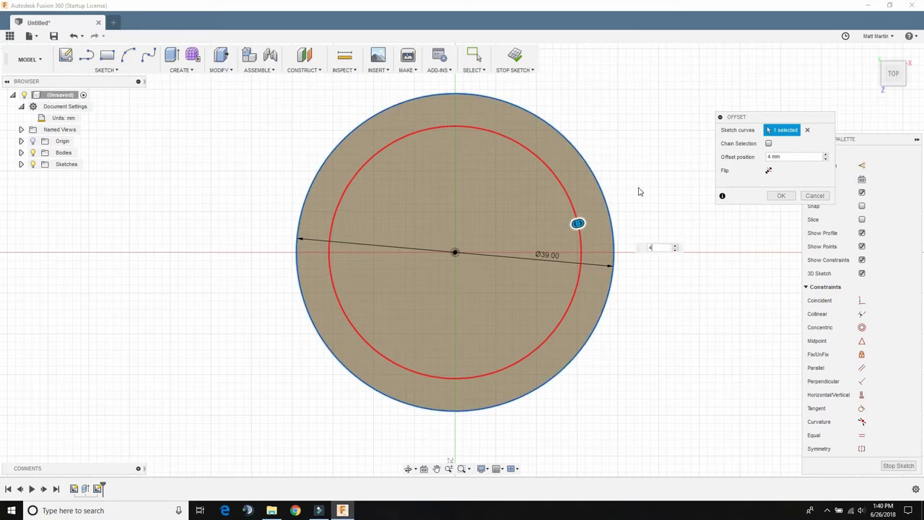
pyautogui.press('Return')
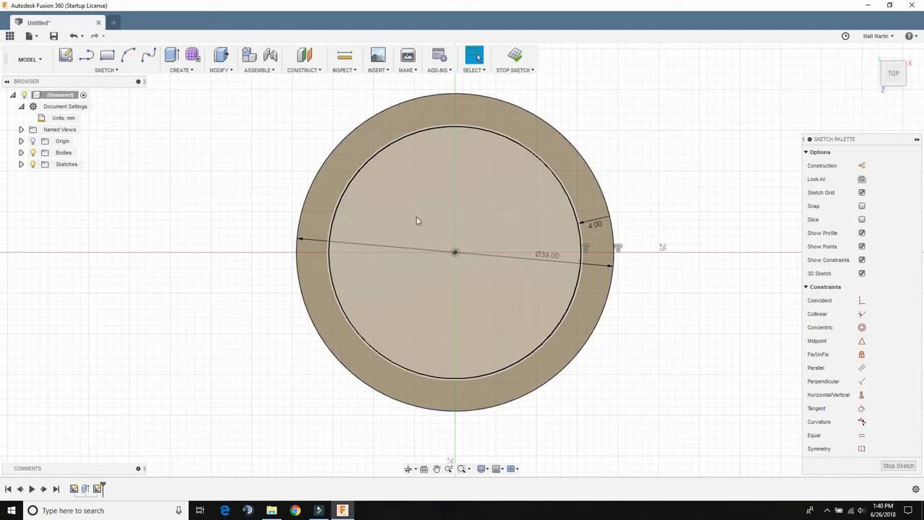
pyautogui.click(465, 253)
pyautogui.press('Escape')
pyautogui.moveTo(454, 212); pyautogui.dragTo(431, 226, button='middle')
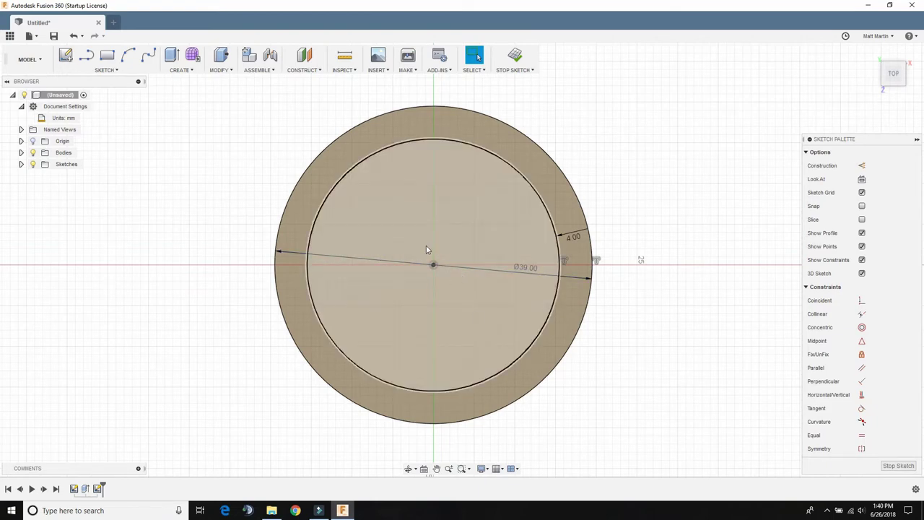
pyautogui.moveTo(452, 243); pyautogui.dragTo(458, 236, button='middle')
pyautogui.scroll(-1, 459, 236)
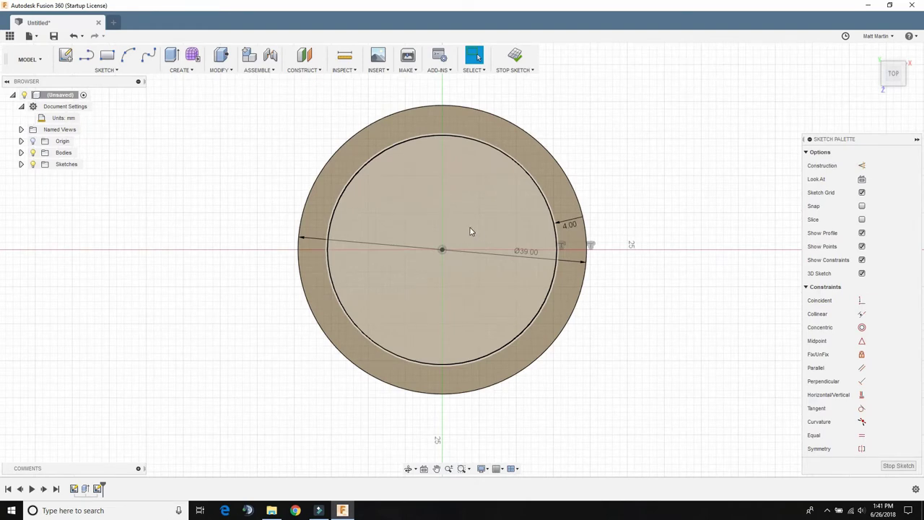
pyautogui.press('s')
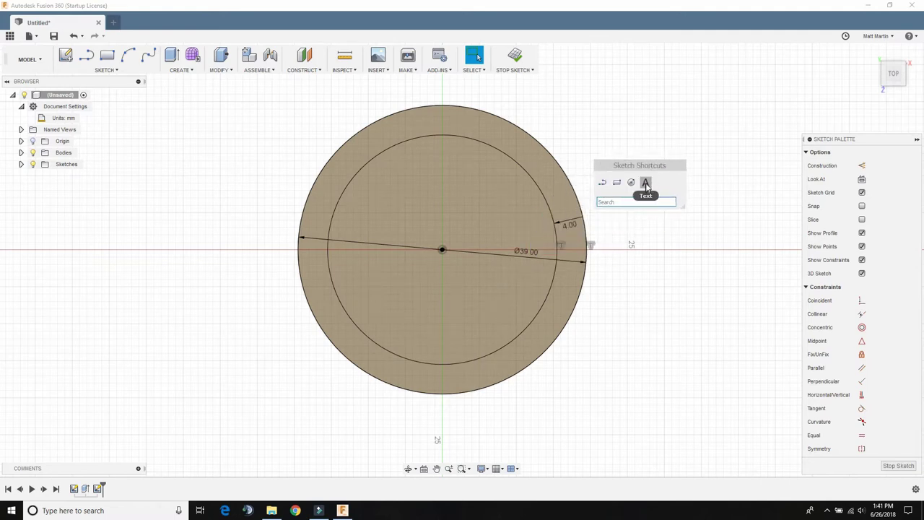
# Add sketch text reading 'Janky' over the chip's centre
pyautogui.click(612, 201)
pyautogui.write('text')
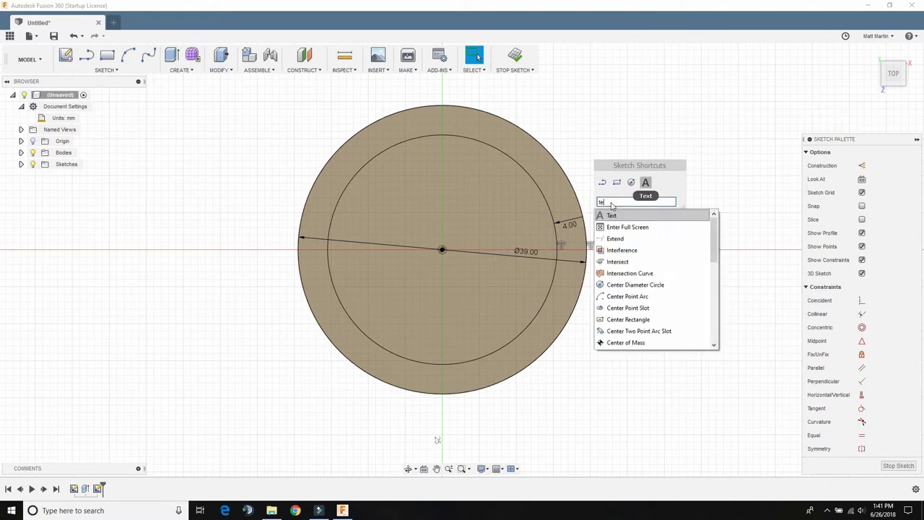
pyautogui.click(641, 216)
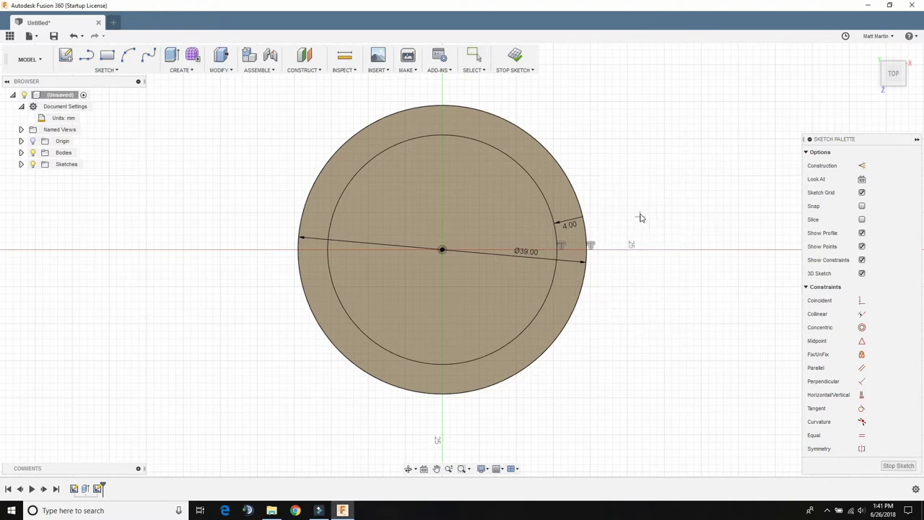
pyautogui.click(418, 211)
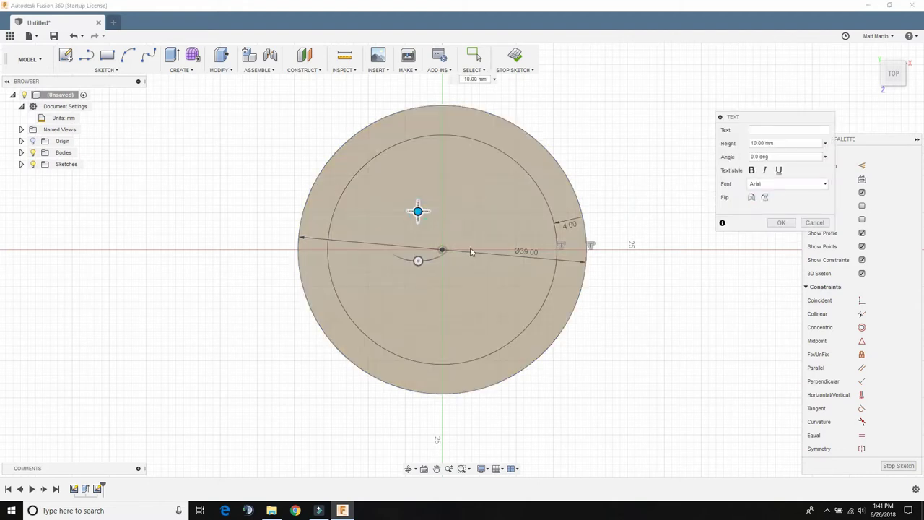
pyautogui.click(768, 129)
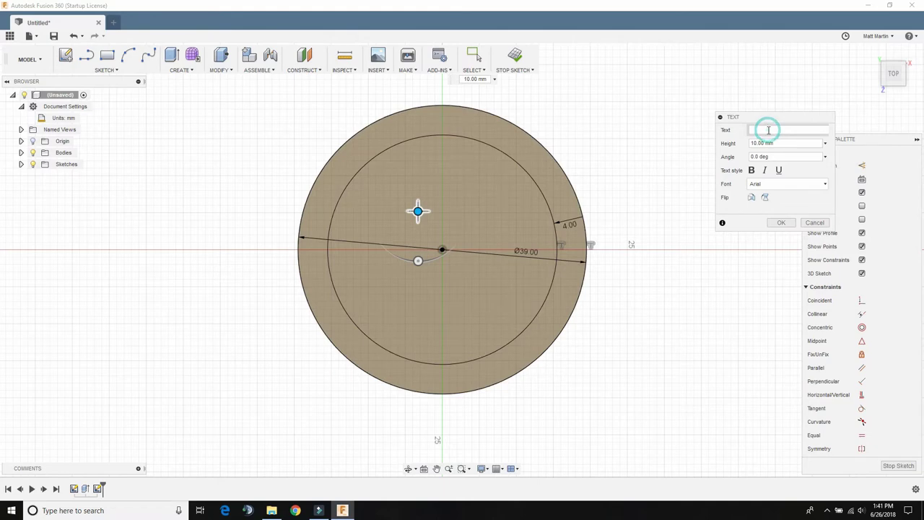
pyautogui.write('Janky')
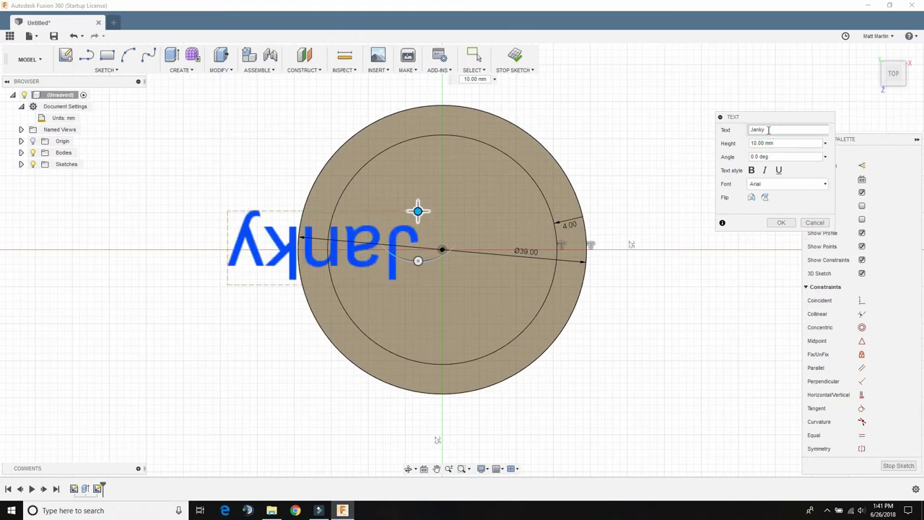
pyautogui.moveTo(418, 210); pyautogui.dragTo(493, 202)
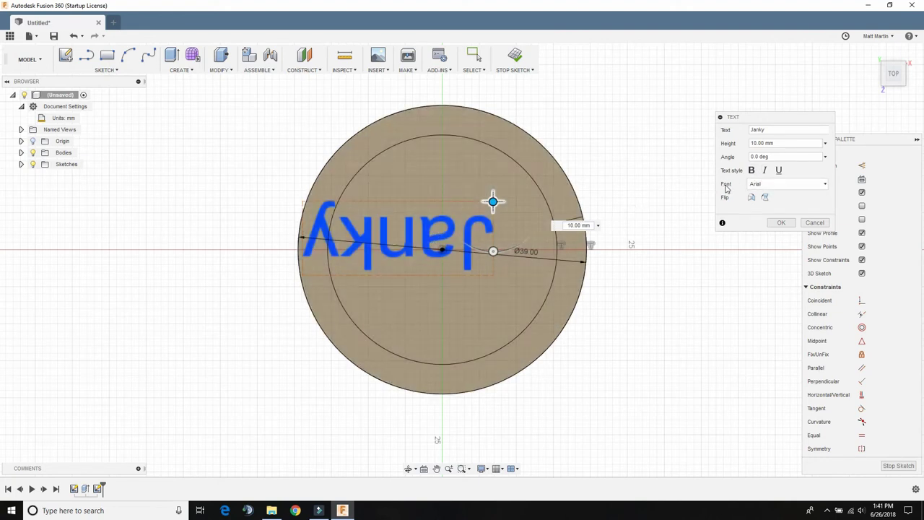
# Set the Janky text font to Metal Lord, angle 180°, and commit it
pyautogui.click(800, 183)
pyautogui.scroll(-3, 792, 226)
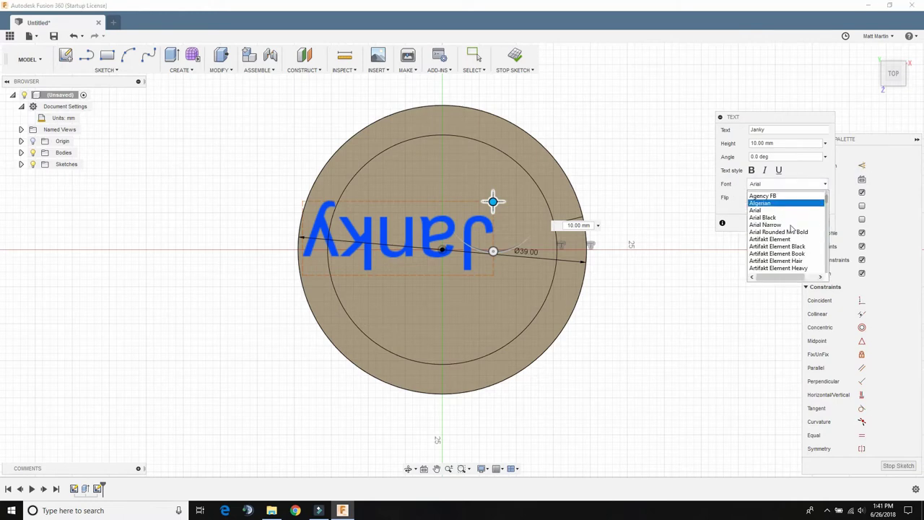
pyautogui.scroll(-15, 792, 230)
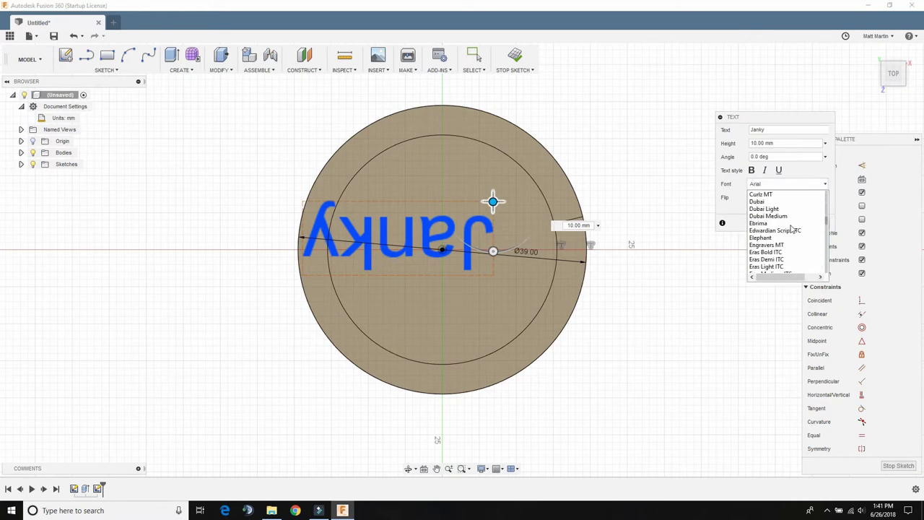
pyautogui.scroll(-3, 792, 230)
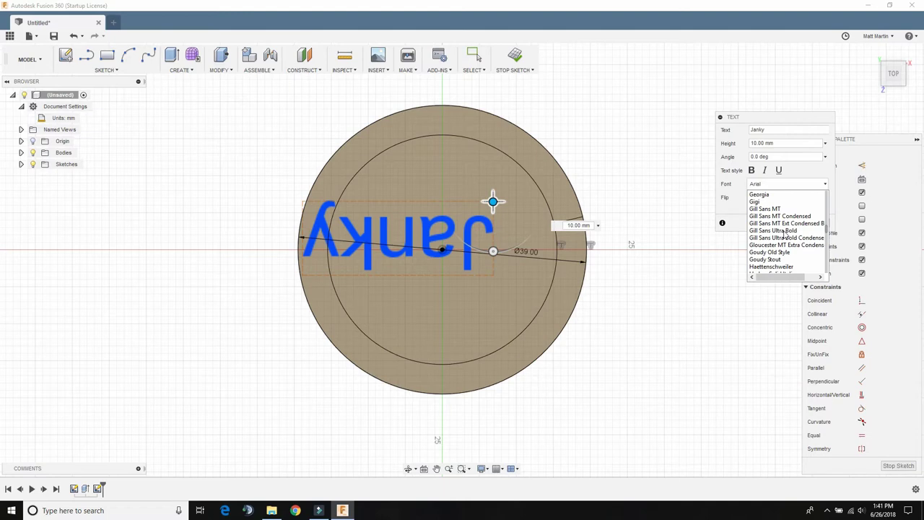
pyautogui.scroll(-10, 784, 234)
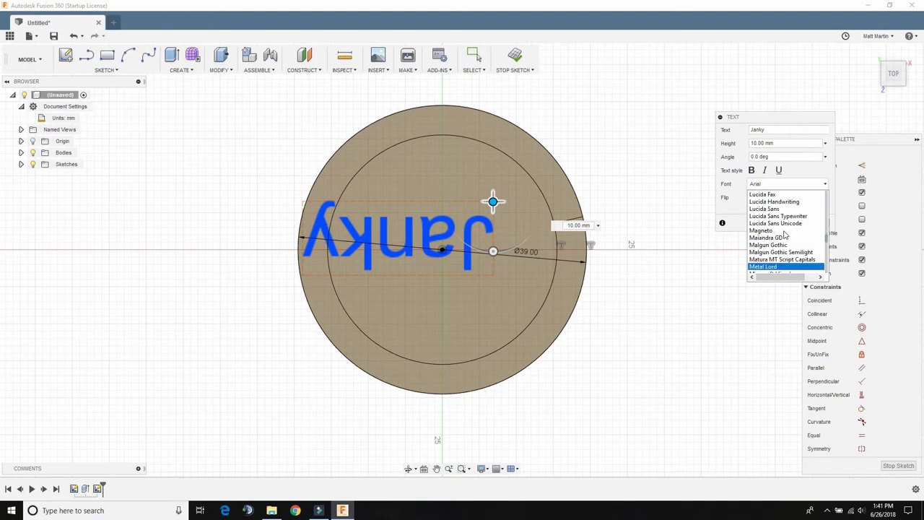
pyautogui.click(758, 268)
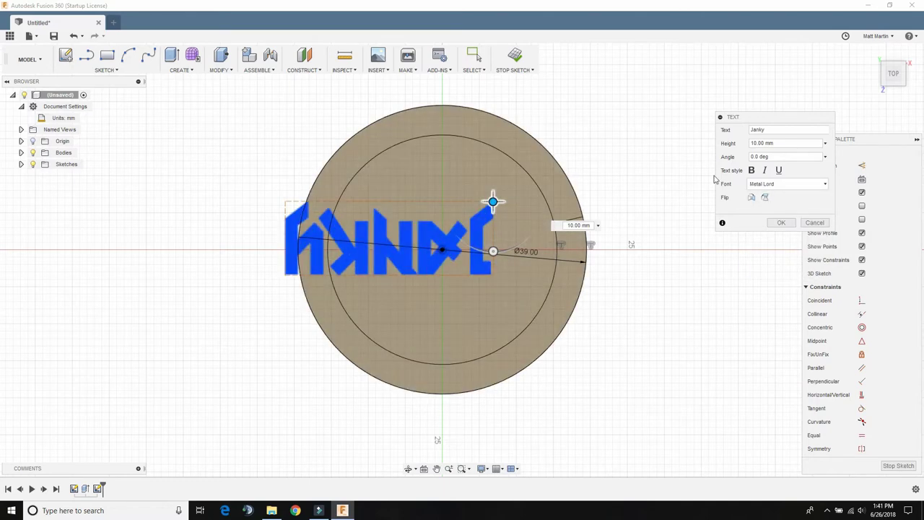
pyautogui.click(777, 156)
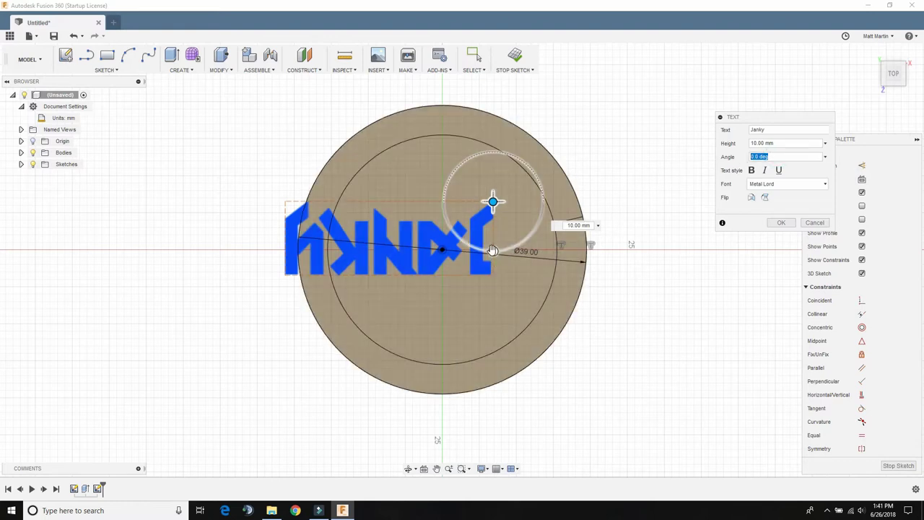
pyautogui.moveTo(493, 250)
pyautogui.mouseDown()
pyautogui.moveTo(450, 229)
pyautogui.moveTo(443, 183)
pyautogui.moveTo(497, 149)
pyautogui.moveTo(511, 190)
pyautogui.moveTo(479, 212)
pyautogui.moveTo(507, 190)
pyautogui.moveTo(475, 198)
pyautogui.moveTo(476, 173)
pyautogui.moveTo(460, 223)
pyautogui.moveTo(424, 228)
pyautogui.mouseUp()
pyautogui.click(765, 157)
pyautogui.write('180')
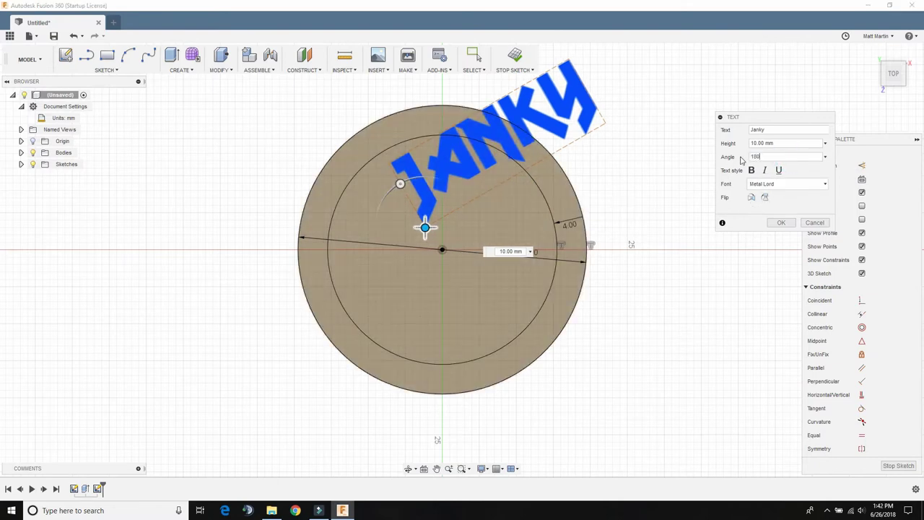
pyautogui.press('Tab')
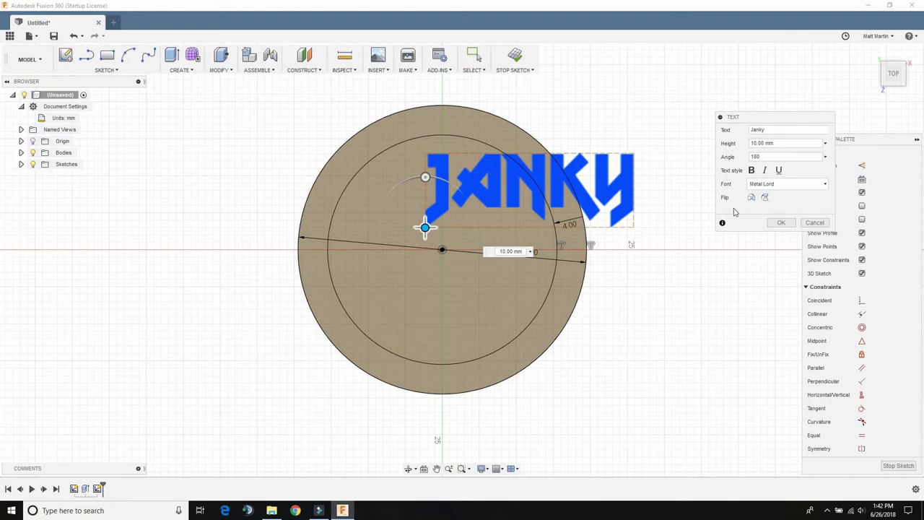
pyautogui.press('Return')
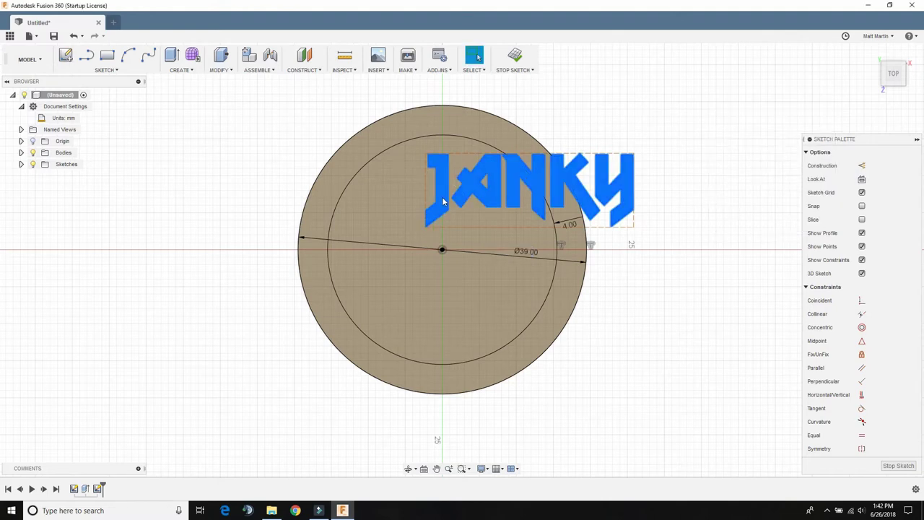
# Edit the Janky text to 8 mm height and position it in the chip's upper half
pyautogui.rightClick(439, 187)
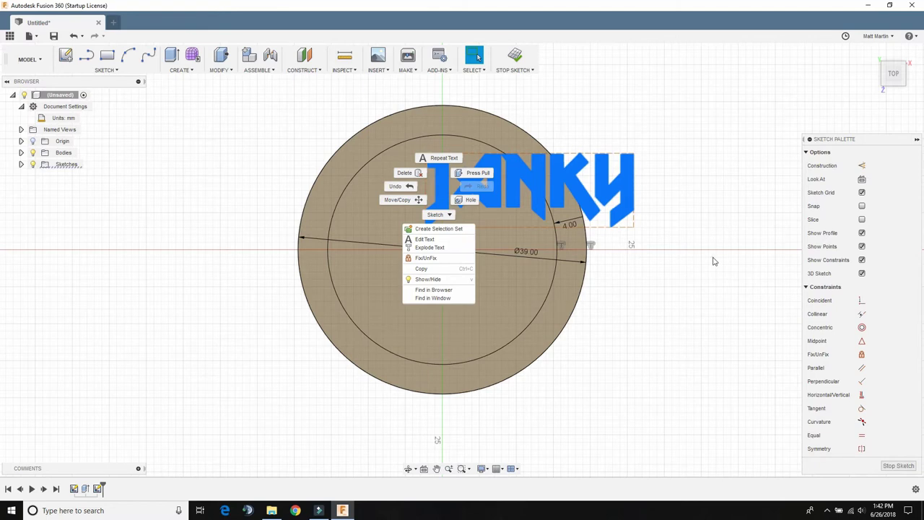
pyautogui.click(713, 260)
pyautogui.rightClick(443, 188)
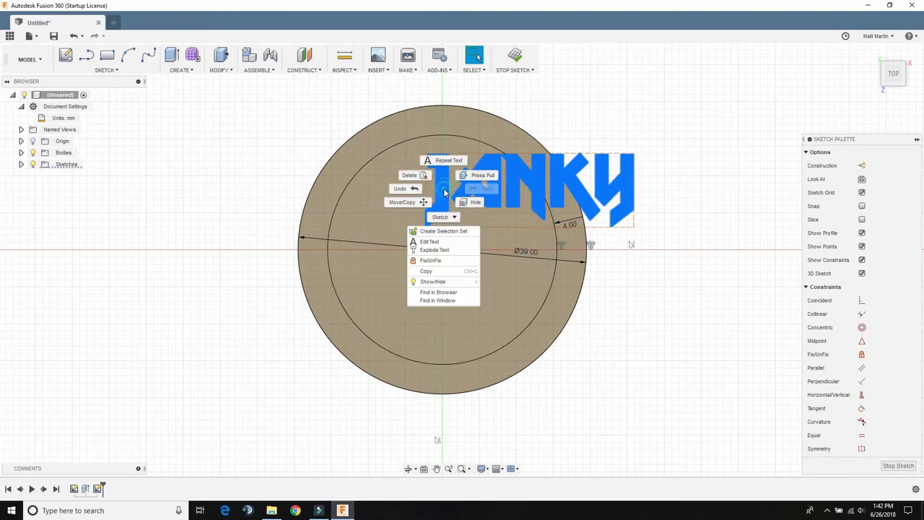
pyautogui.click(437, 245)
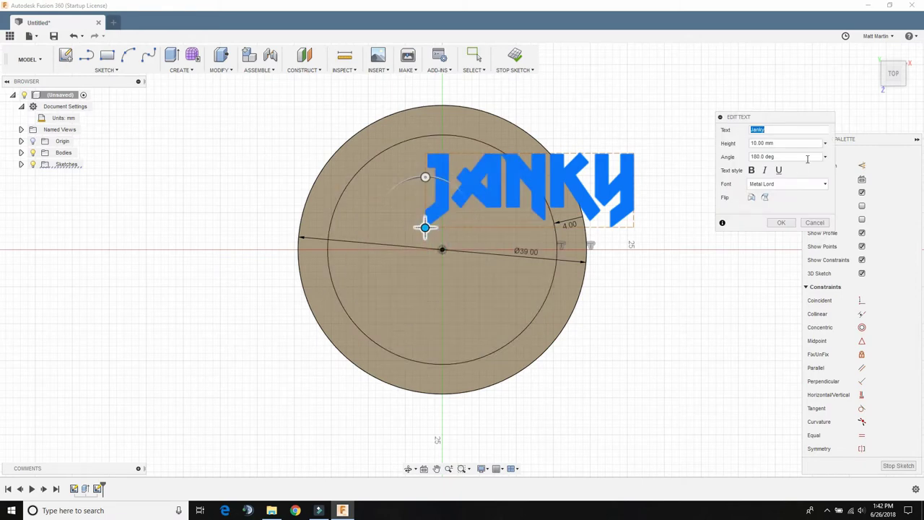
pyautogui.moveTo(754, 120); pyautogui.dragTo(722, 116)
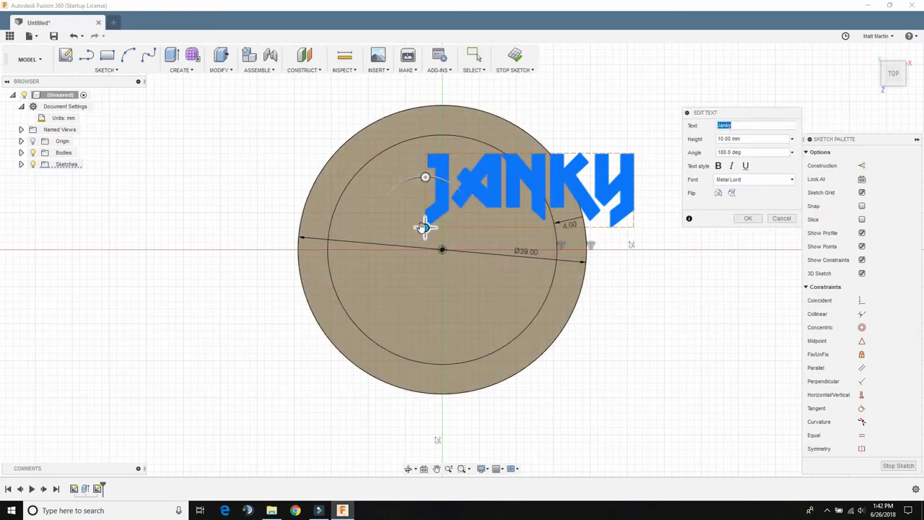
pyautogui.moveTo(425, 228); pyautogui.dragTo(332, 248)
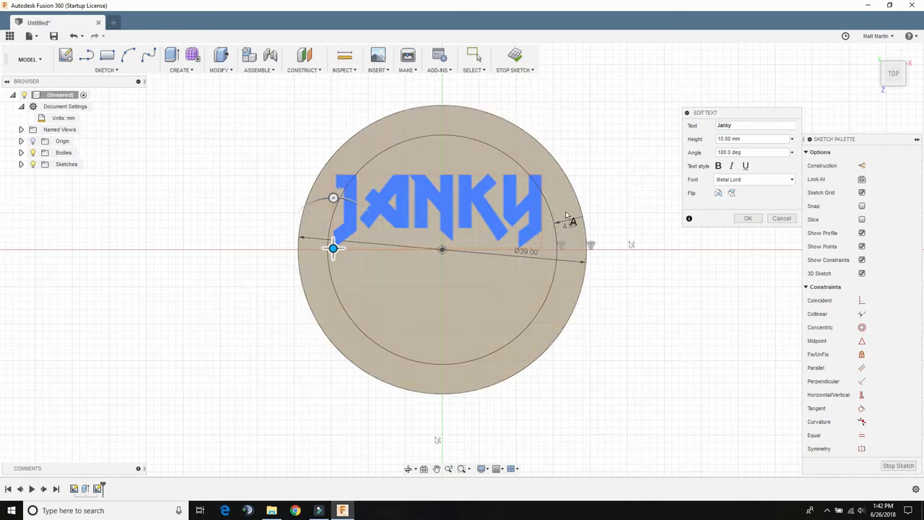
pyautogui.moveTo(740, 139); pyautogui.dragTo(683, 148)
pyautogui.write('8')
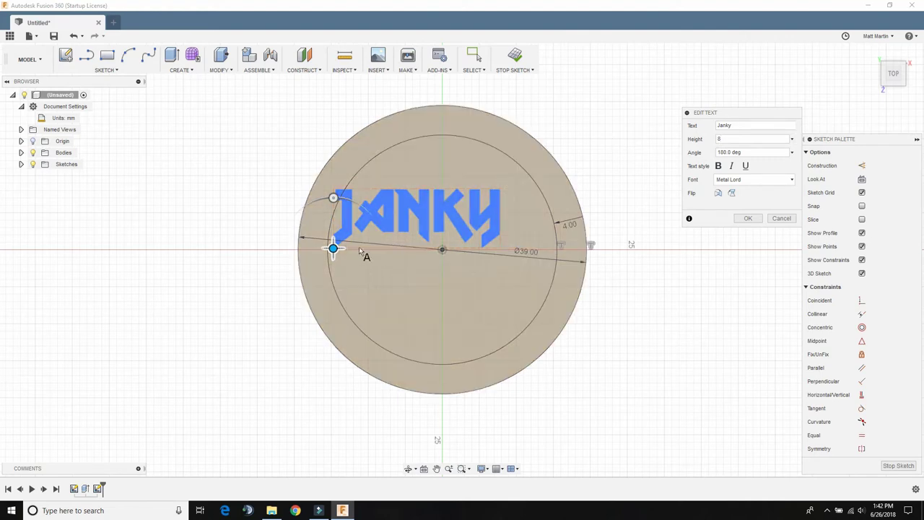
pyautogui.moveTo(333, 248); pyautogui.dragTo(359, 246)
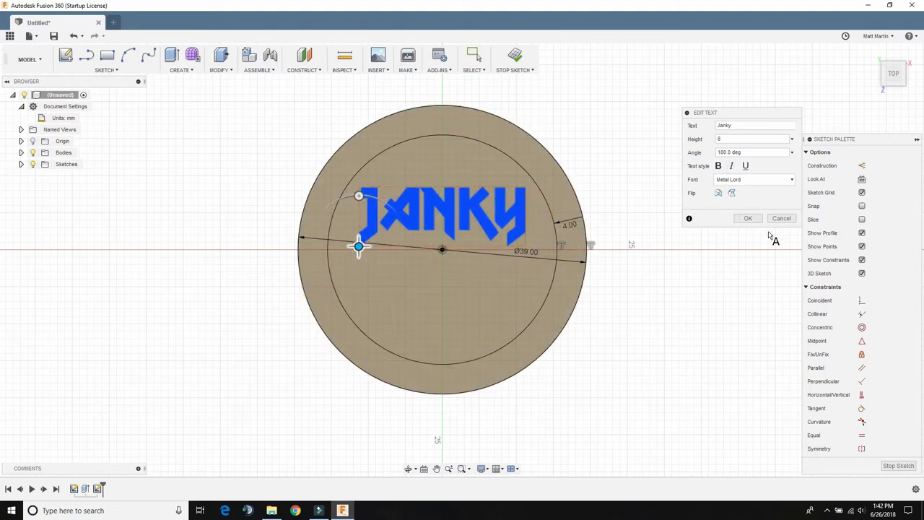
pyautogui.click(747, 219)
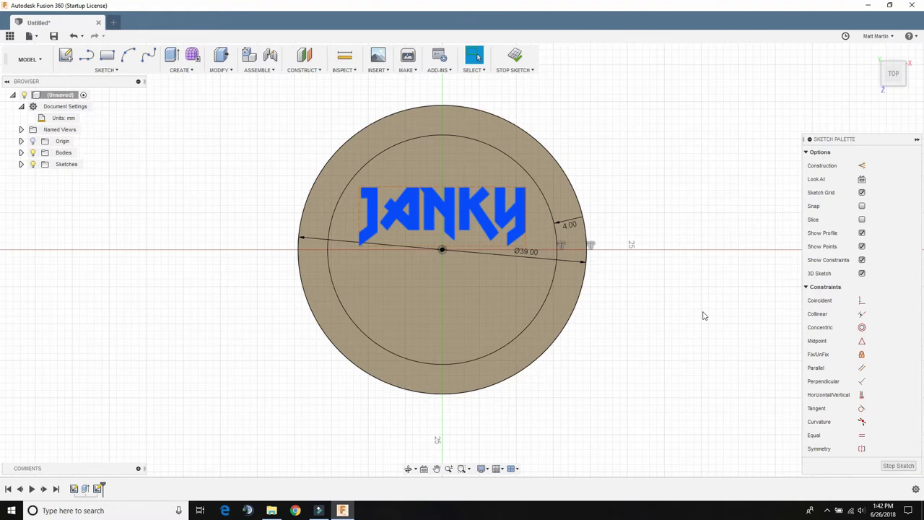
# Create a new sketch text item for 'Shack' below JANKY
pyautogui.press('s')
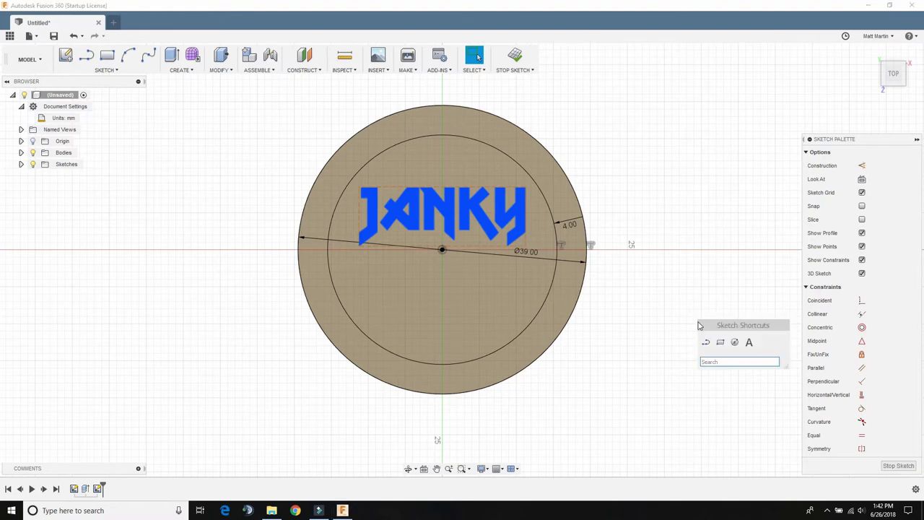
pyautogui.moveTo(700, 325)
pyautogui.mouseDown()
pyautogui.moveTo(712, 314)
pyautogui.moveTo(639, 313)
pyautogui.mouseUp()
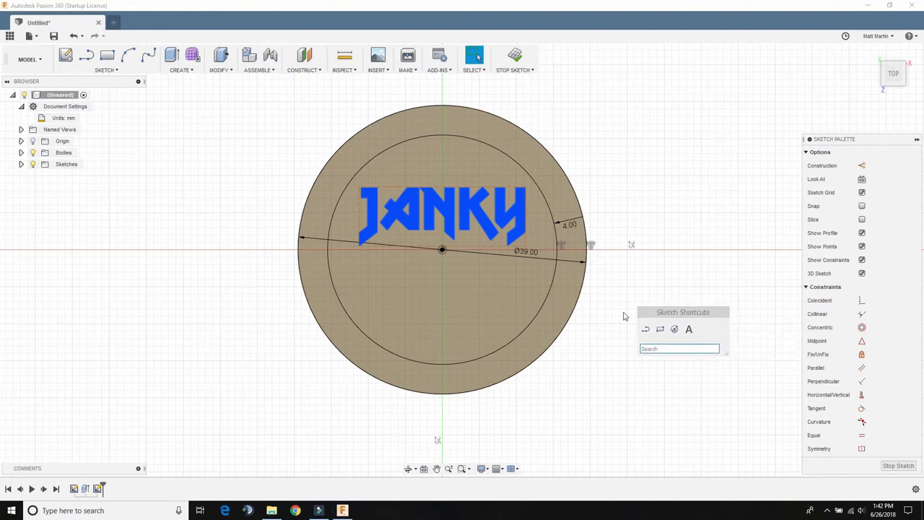
pyautogui.click(689, 330)
pyautogui.click(427, 304)
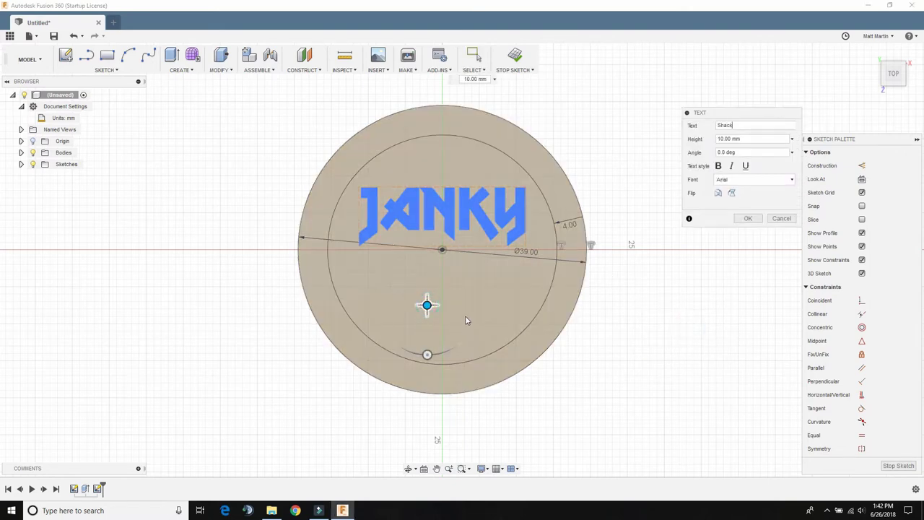
pyautogui.moveTo(427, 305); pyautogui.dragTo(526, 280)
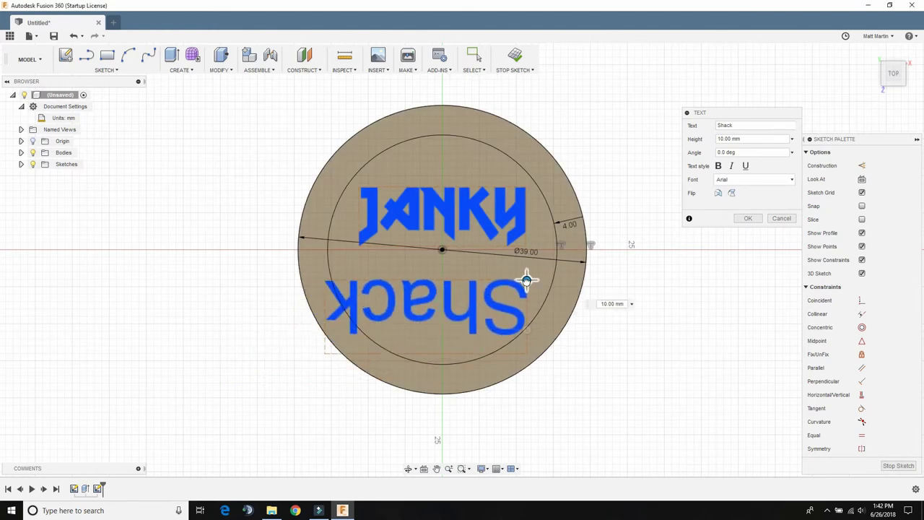
# Give Shack Metal Lord font, 8 mm height and 180° angle, centred under JANKY
pyautogui.click(788, 180)
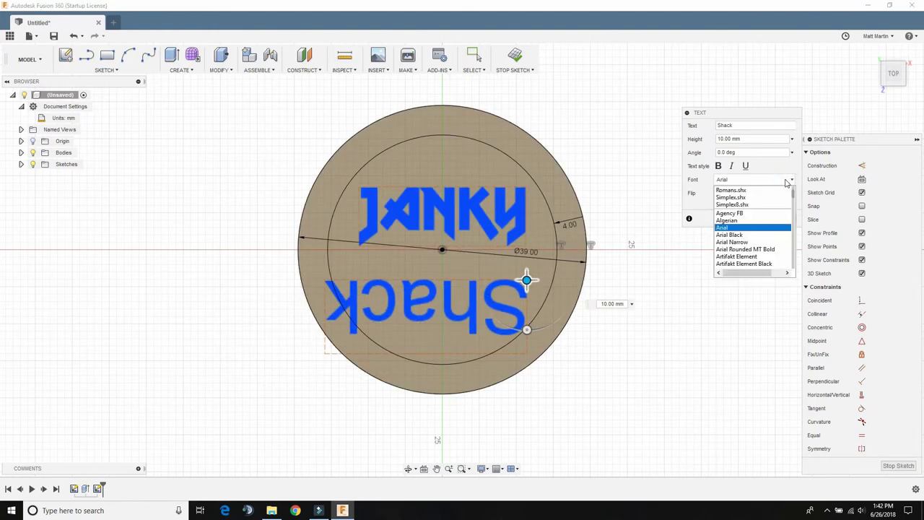
pyautogui.write('me')
pyautogui.scroll(-2, 751, 249)
pyautogui.click(740, 225)
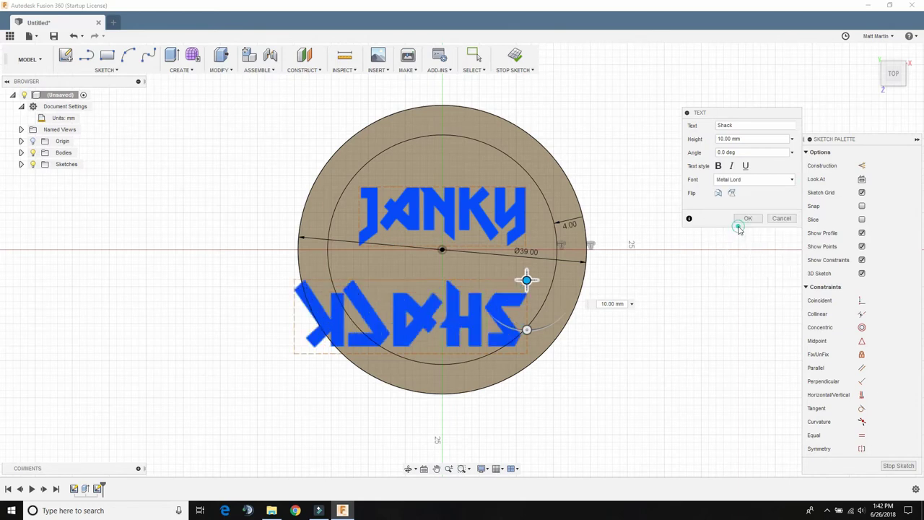
pyautogui.click(726, 138)
pyautogui.write('8')
pyautogui.press('Tab')
pyautogui.write('180')
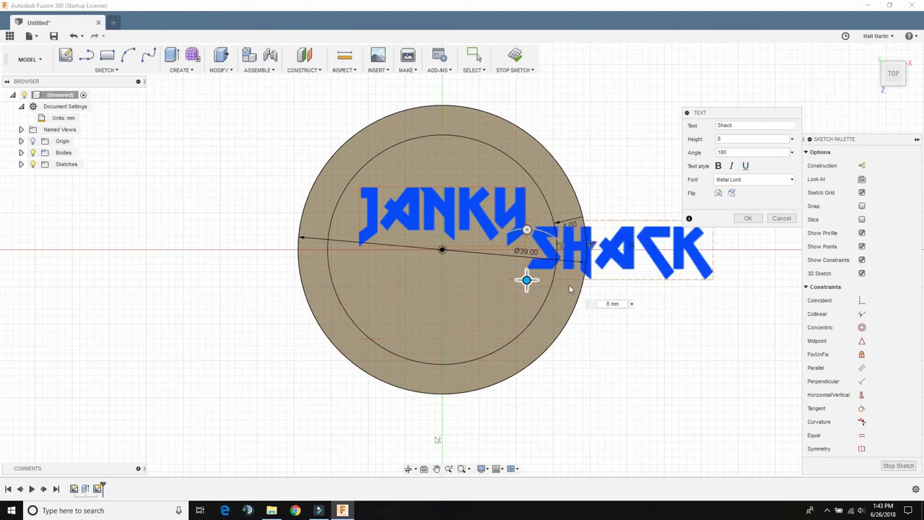
pyautogui.moveTo(526, 280); pyautogui.dragTo(350, 312)
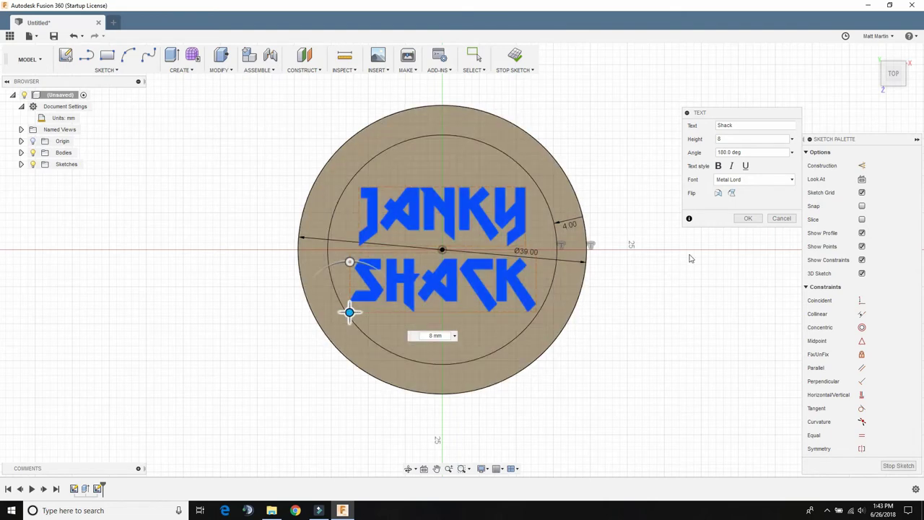
pyautogui.click(748, 219)
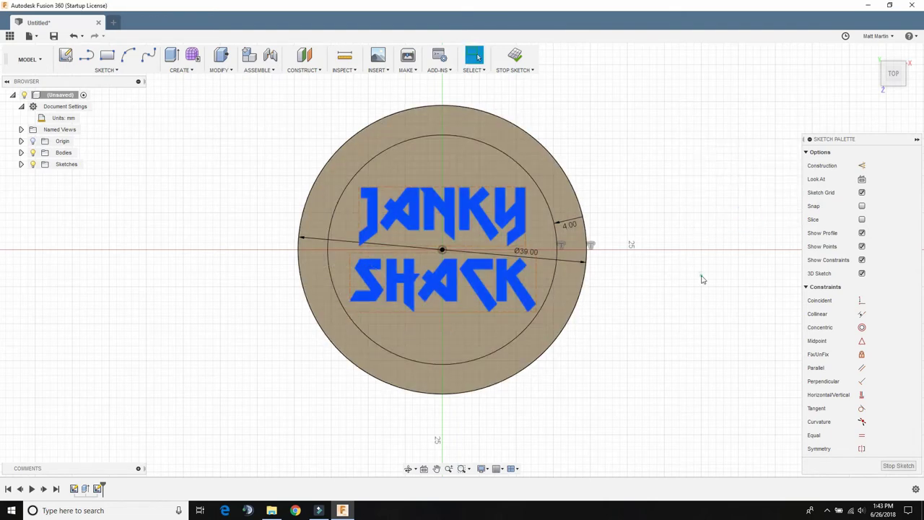
# Check the JANKY SHACK lettering up close, finish the sketch, and select the outer rim ring
pyautogui.scroll(3, 423, 203)
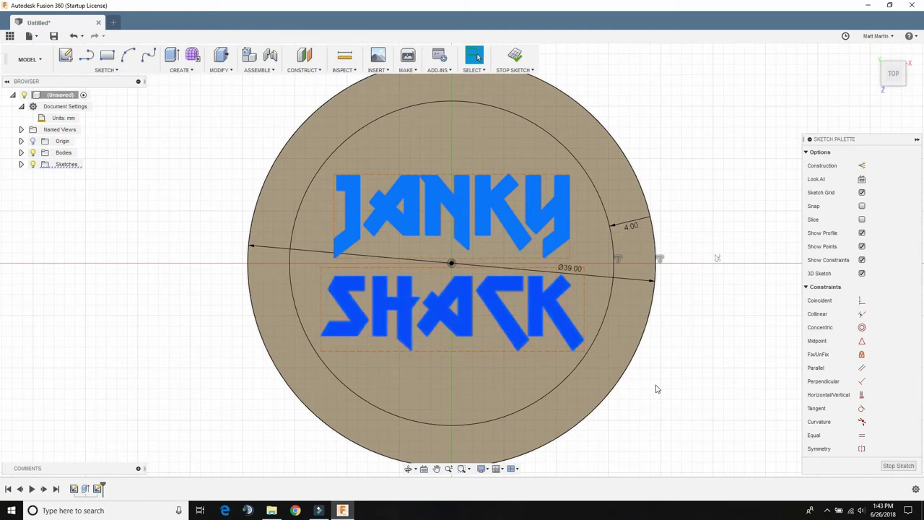
pyautogui.scroll(-2, 671, 213)
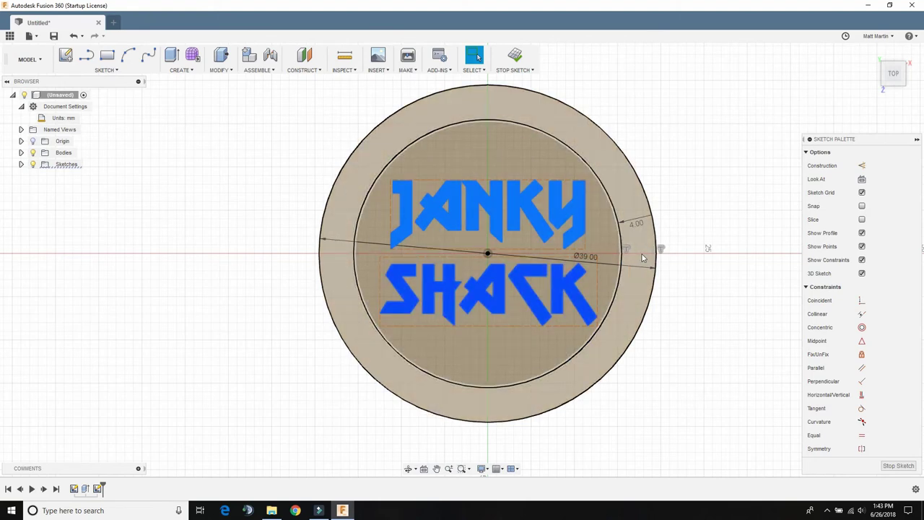
pyautogui.click(515, 58)
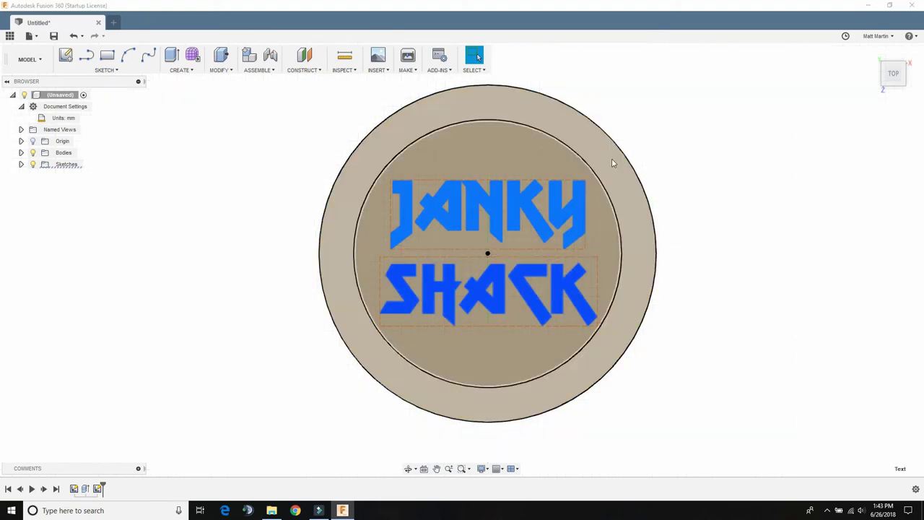
pyautogui.click(609, 158)
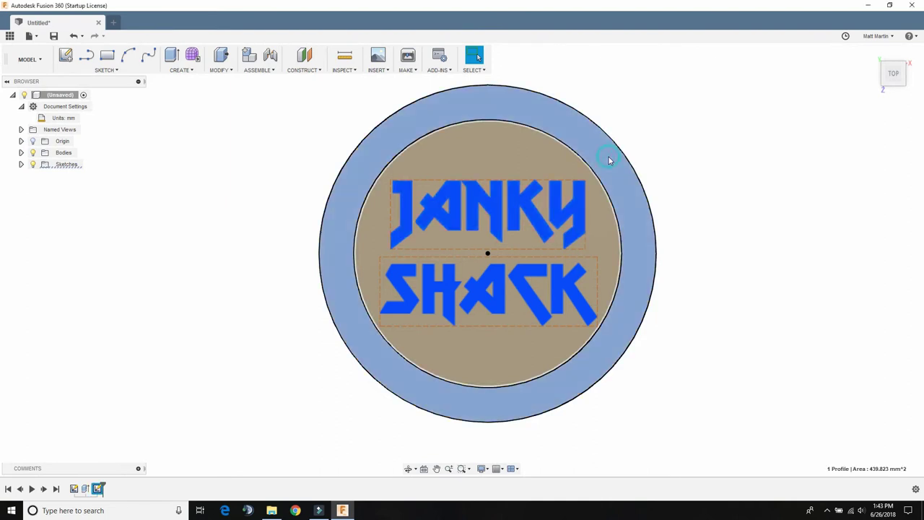
# Extrude the rim ring and the JANKY and SHACK letters 0.6 mm upward, joined to the body
pyautogui.press('e')
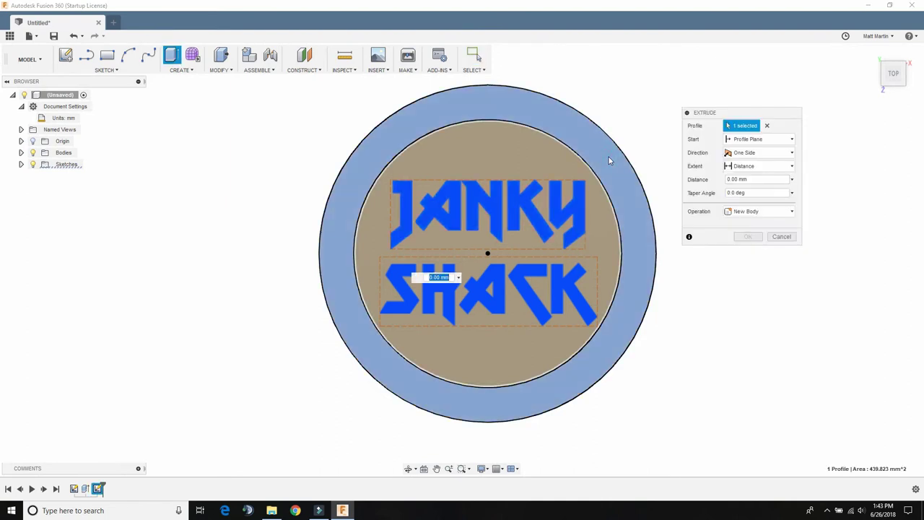
pyautogui.moveTo(871, 57)
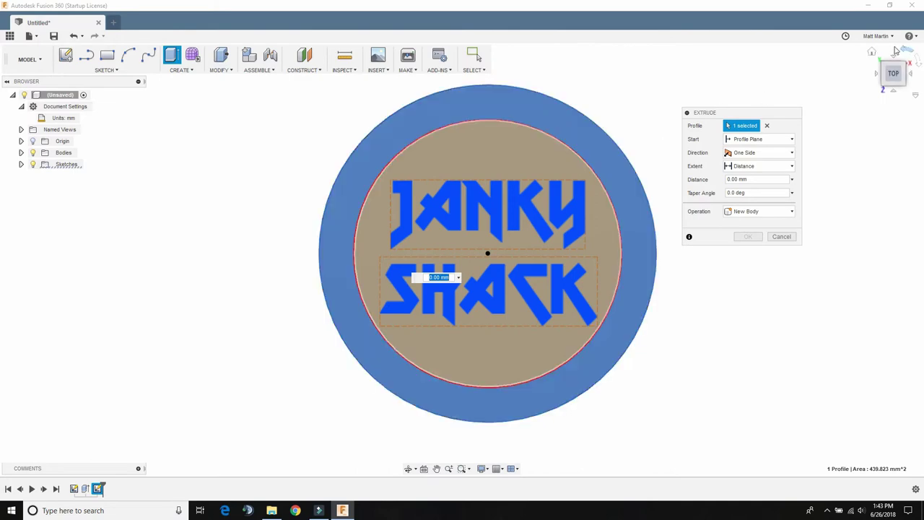
pyautogui.click(872, 55)
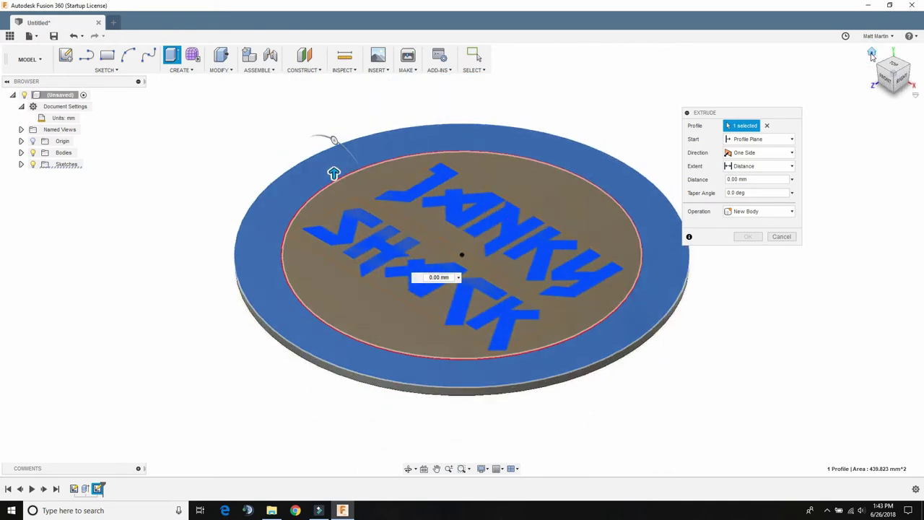
pyautogui.moveTo(722, 112); pyautogui.dragTo(756, 117)
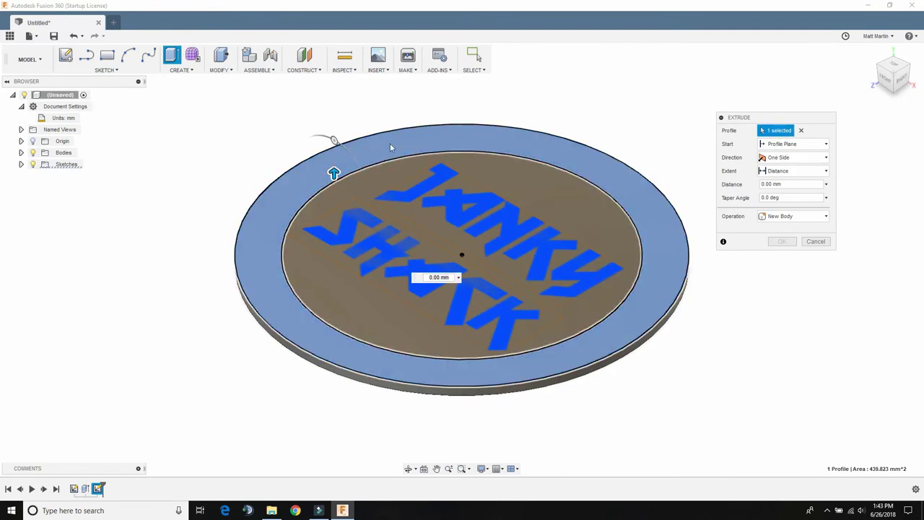
pyautogui.click(345, 239)
pyautogui.click(442, 181)
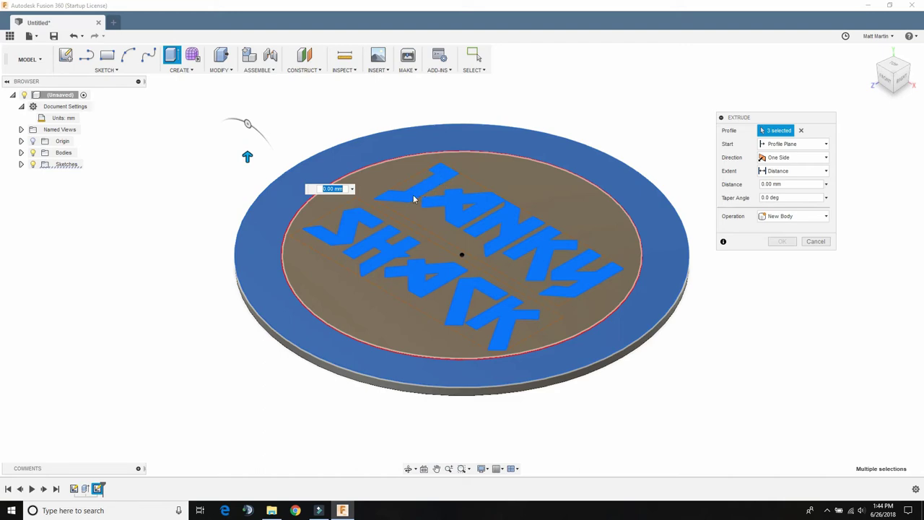
pyautogui.moveTo(248, 153)
pyautogui.mouseDown()
pyautogui.moveTo(249, 117)
pyautogui.moveTo(247, 137)
pyautogui.mouseUp()
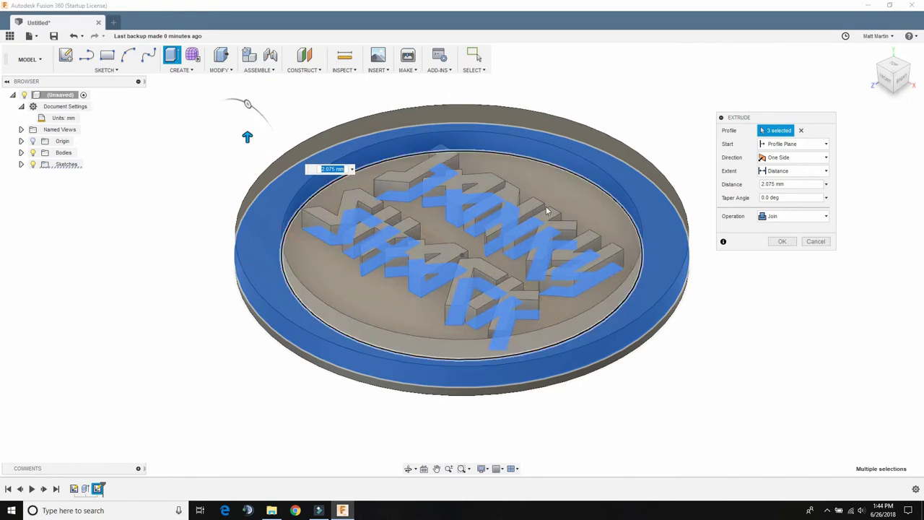
pyautogui.write('.6')
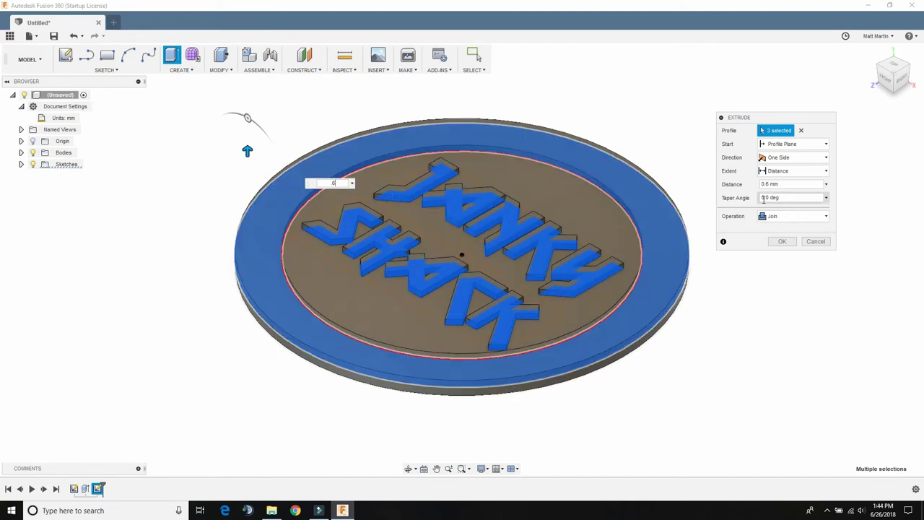
pyautogui.click(768, 221)
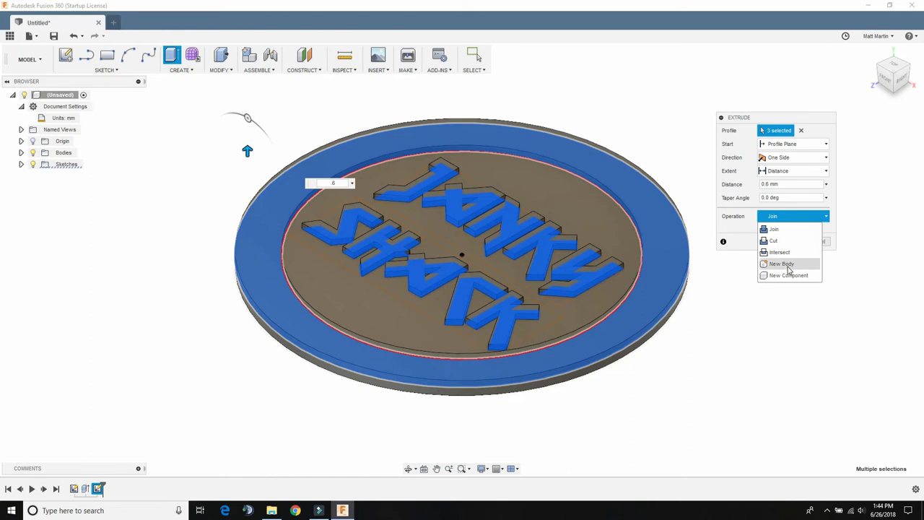
pyautogui.click(776, 228)
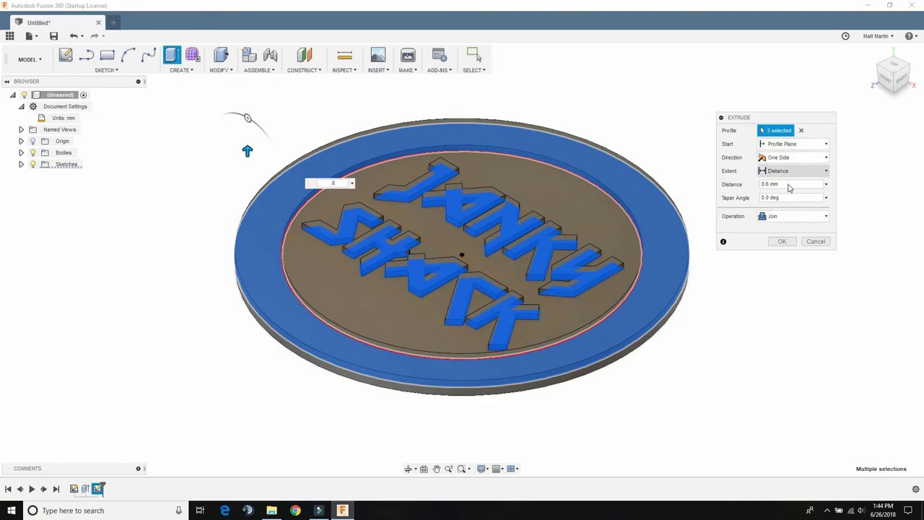
pyautogui.click(788, 244)
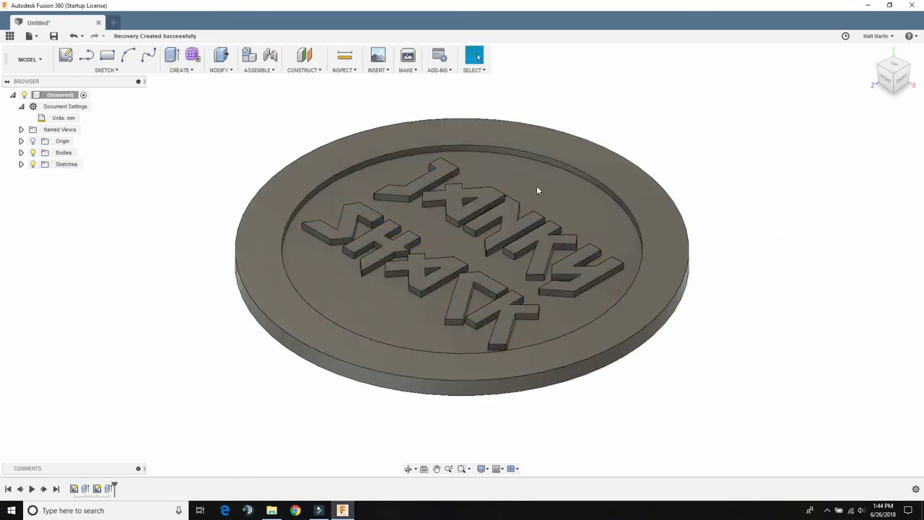
pyautogui.keyDown('shift'); pyautogui.moveTo(769, 338); pyautogui.dragTo(776, 310, button='middle'); pyautogui.keyUp('shift')
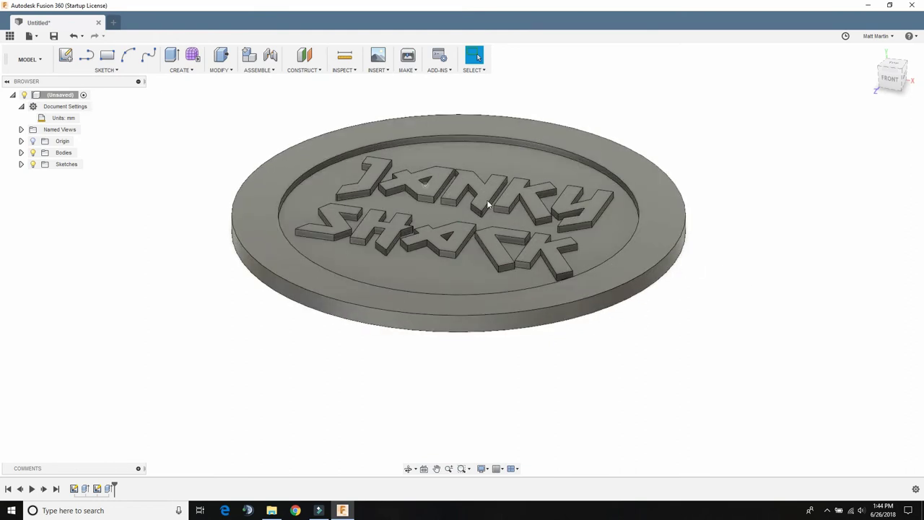
pyautogui.click(182, 65)
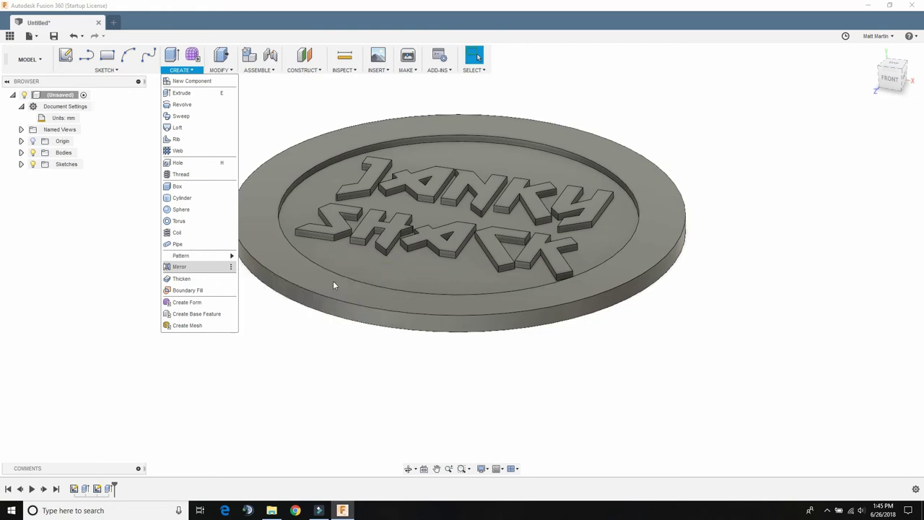
pyautogui.click(642, 379)
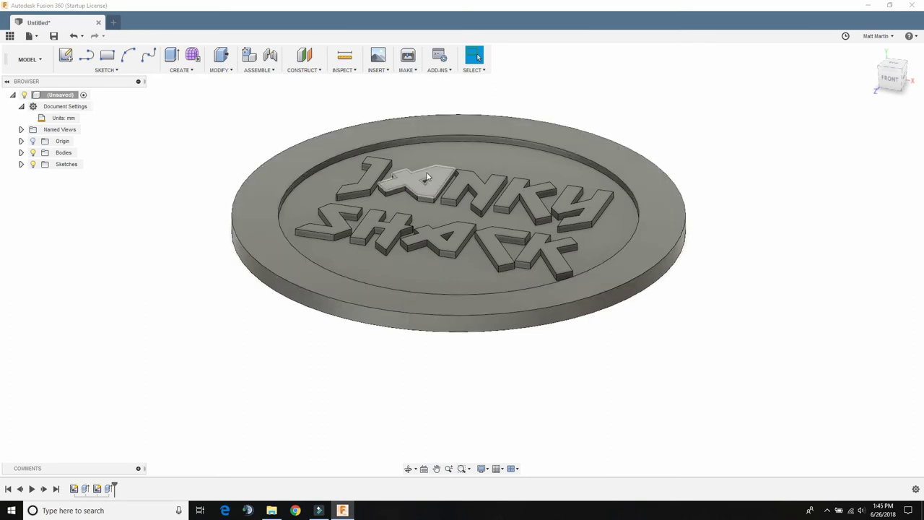
# Select Body1 and start a Circular Pattern on it
pyautogui.click(21, 152)
pyautogui.click(64, 165)
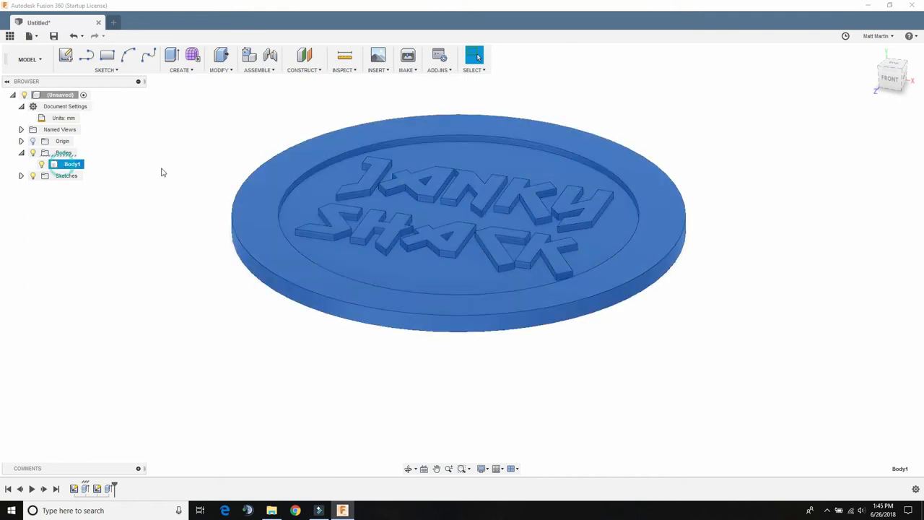
pyautogui.click(180, 70)
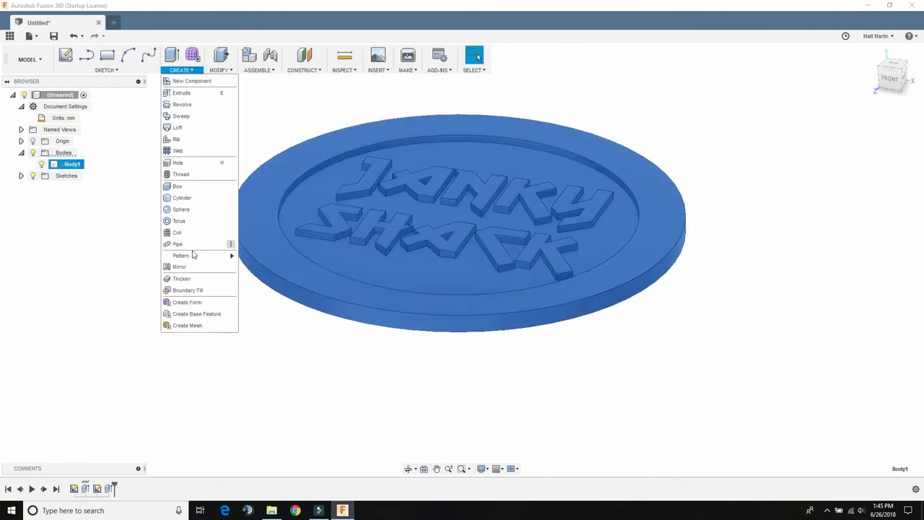
pyautogui.moveTo(229, 257)
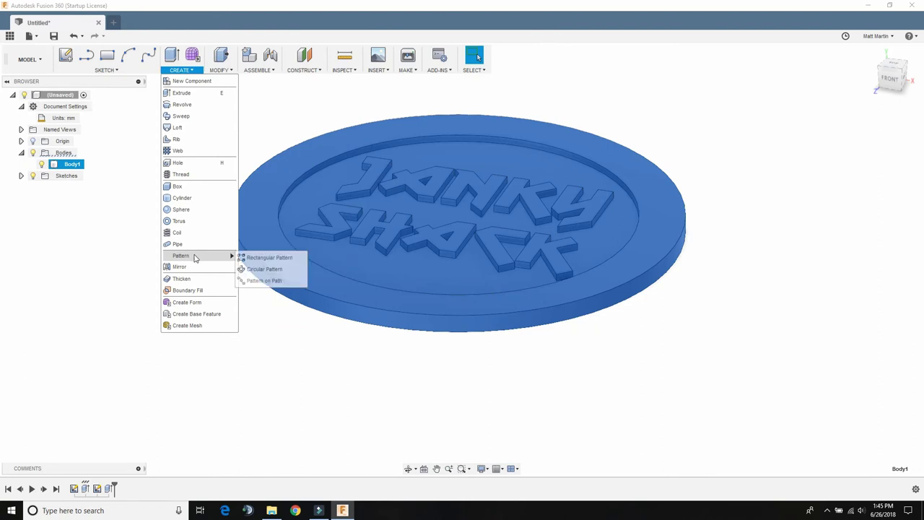
pyautogui.click(263, 269)
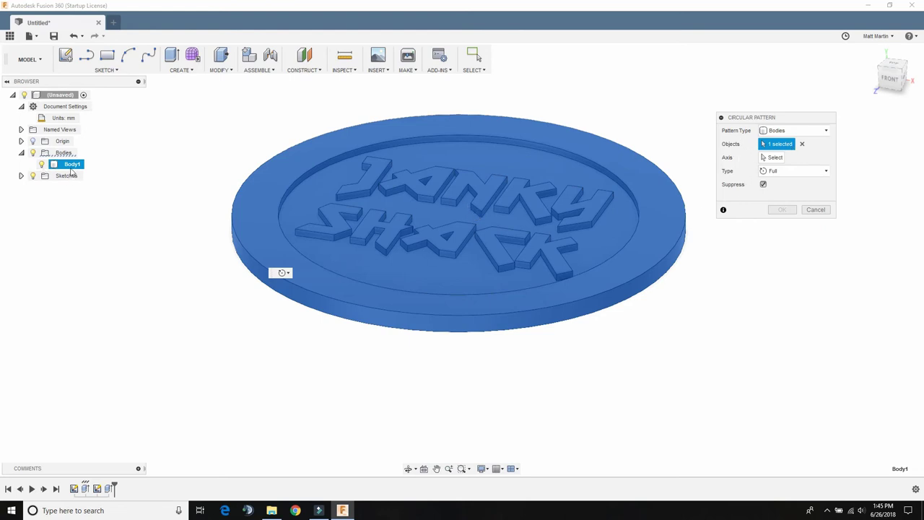
# Pattern Body1 around an origin axis with quantity 2, creating Body2 underneath
pyautogui.click(22, 141)
pyautogui.click(21, 141)
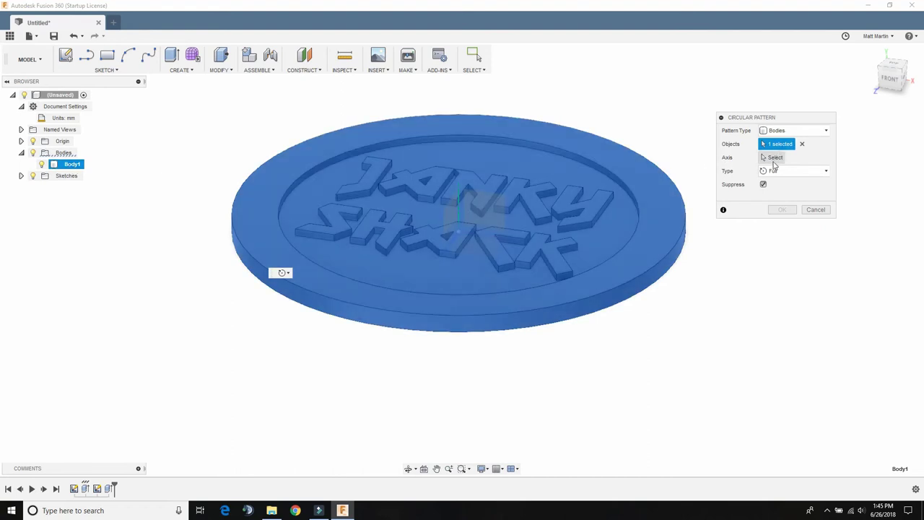
pyautogui.click(772, 160)
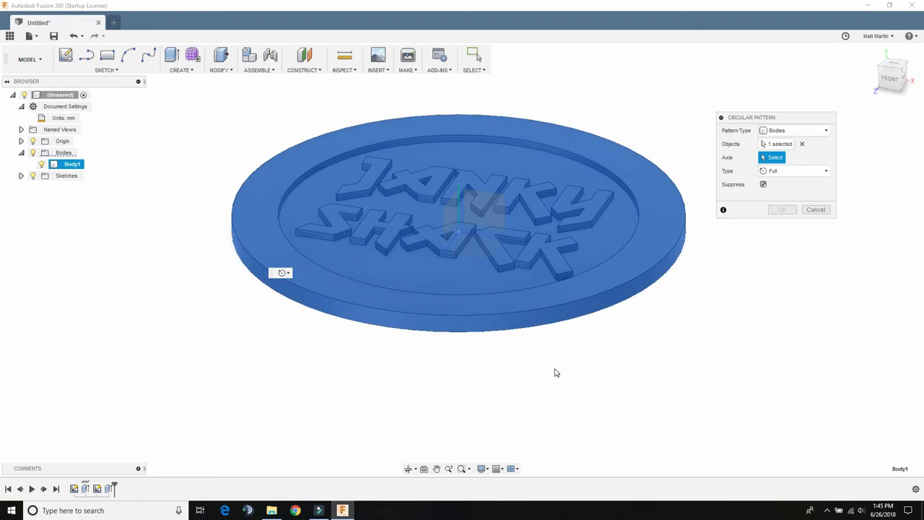
pyautogui.click(34, 154)
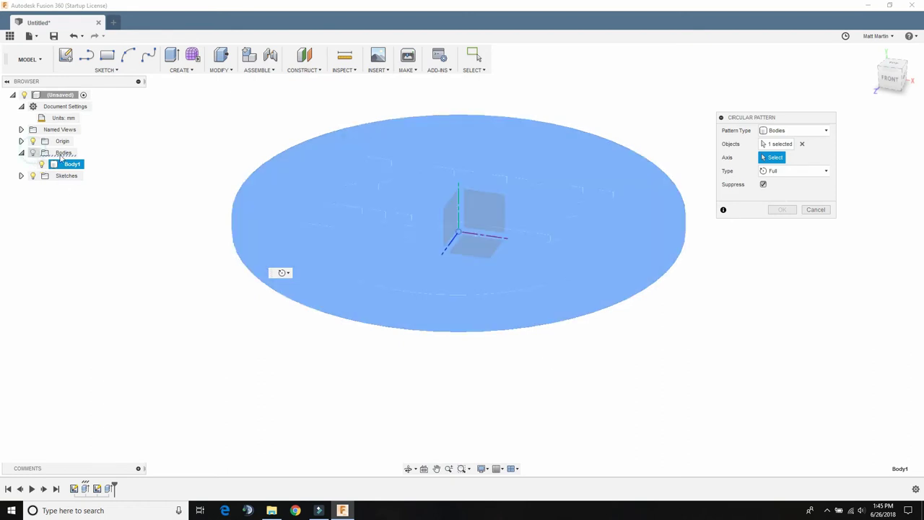
pyautogui.click(451, 247)
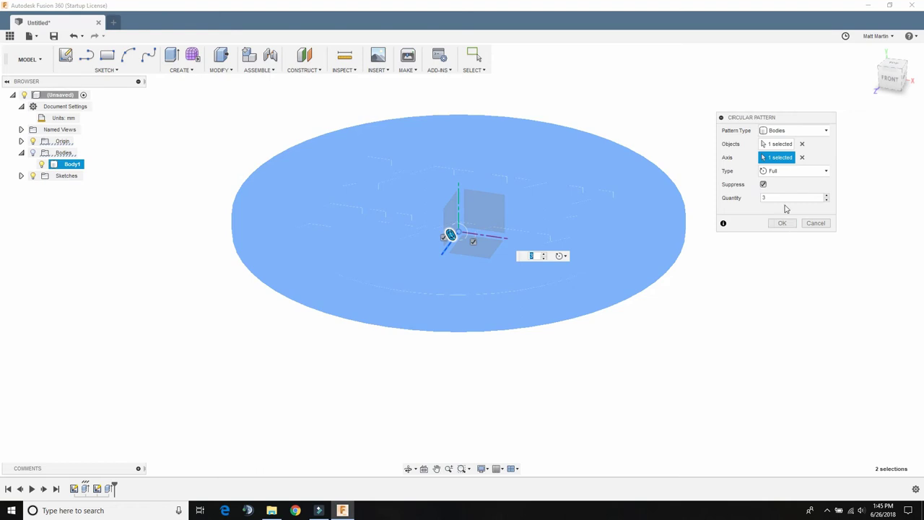
pyautogui.click(32, 153)
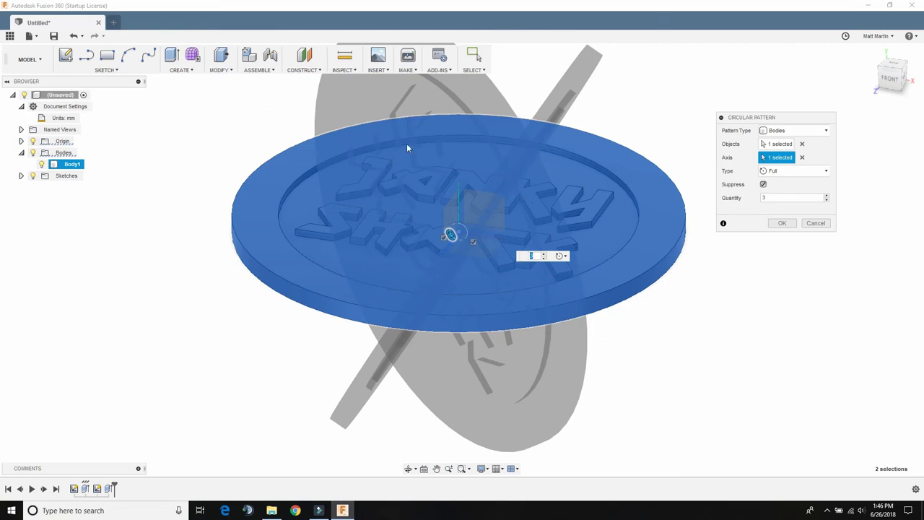
pyautogui.doubleClick(764, 198)
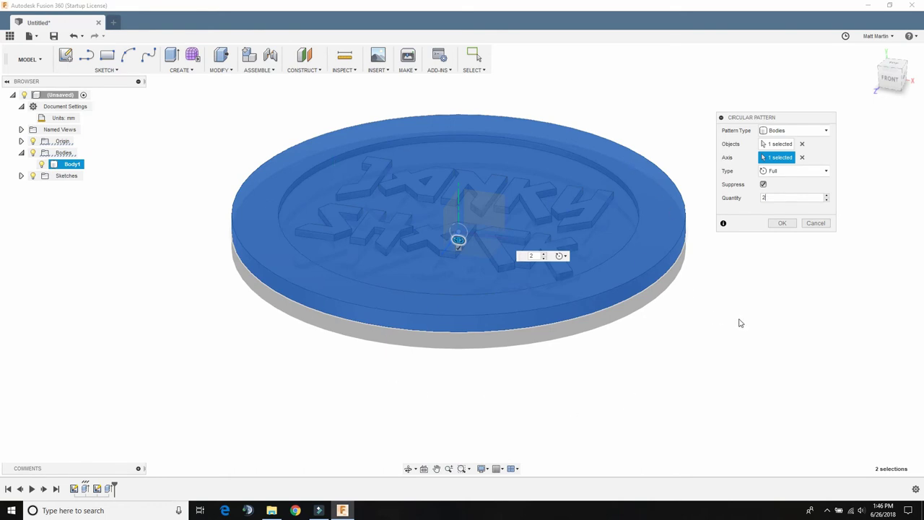
pyautogui.click(781, 225)
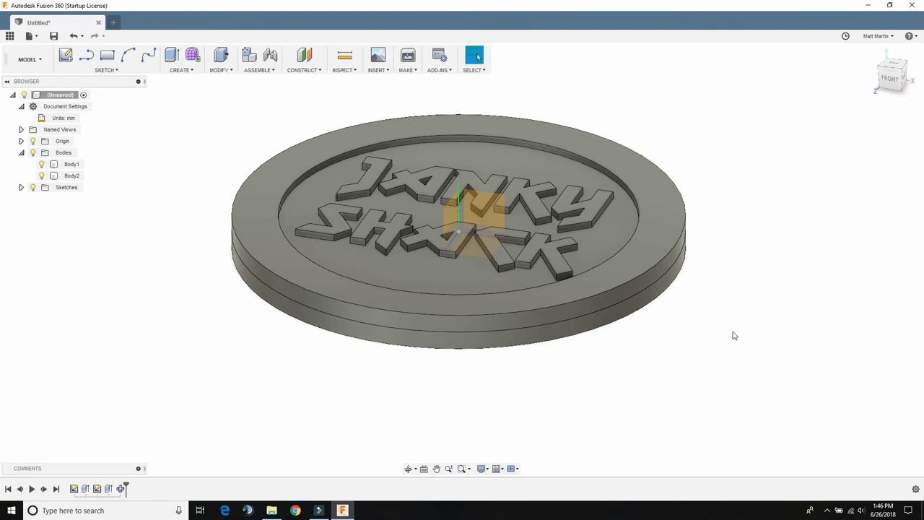
pyautogui.keyDown('shift'); pyautogui.moveTo(730, 330); pyautogui.dragTo(808, 330, button='middle'); pyautogui.keyUp('shift')
# Clear the body selection and hide the Sketches folder
pyautogui.click(686, 268)
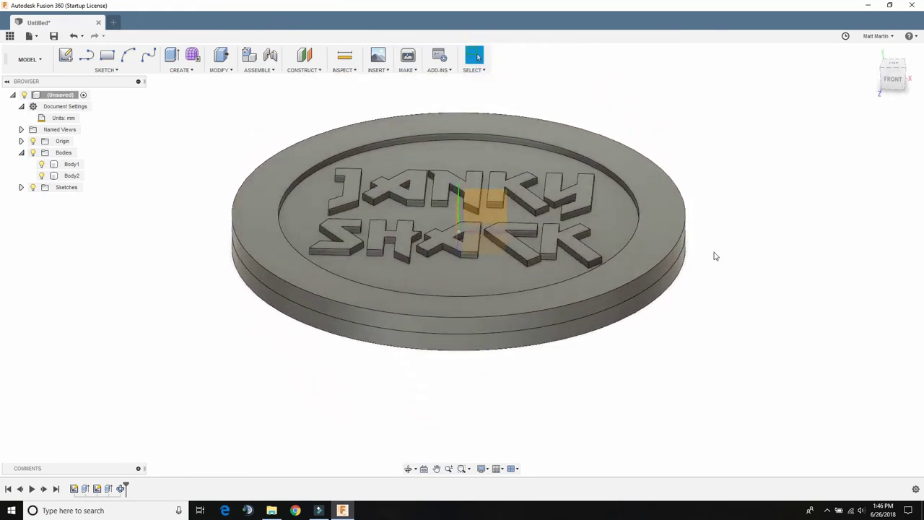
pyautogui.click(642, 224)
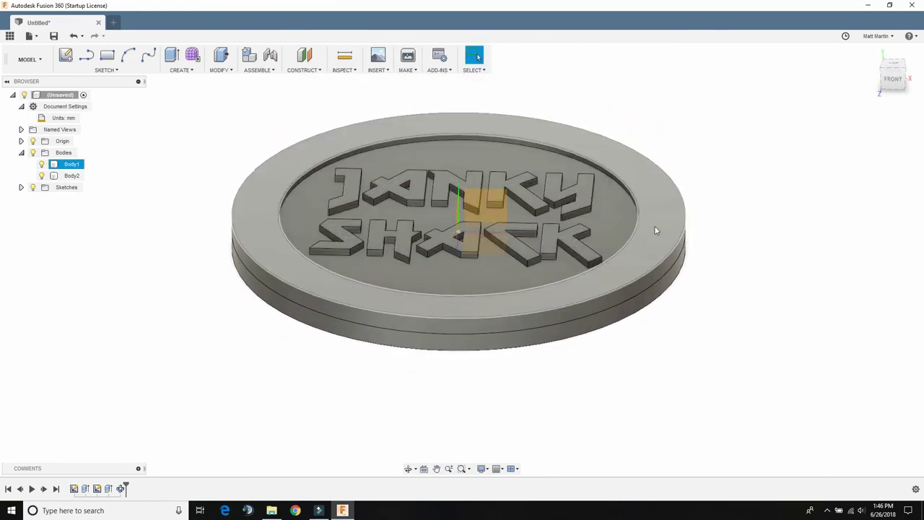
pyautogui.click(697, 219)
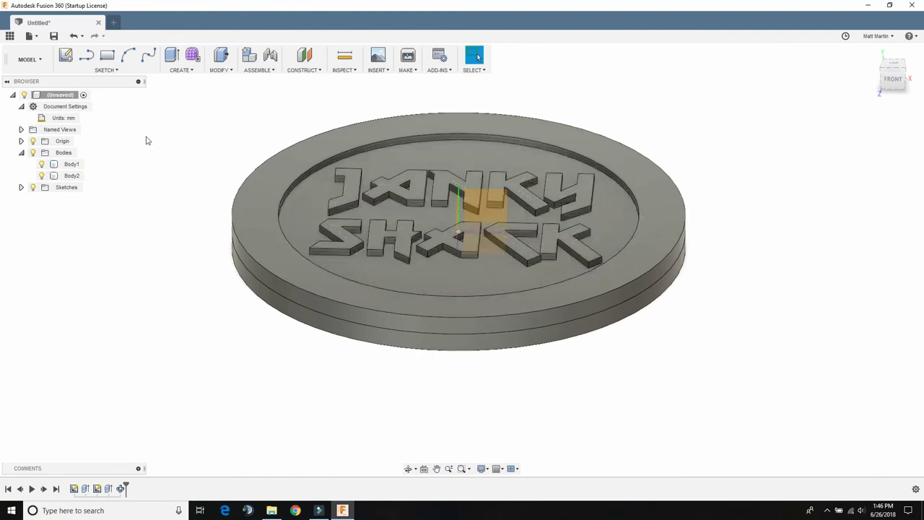
pyautogui.click(33, 187)
# Orbit to a top-front view and open the Inspect > Measure tool
pyautogui.keyDown('shift'); pyautogui.moveTo(792, 221); pyautogui.dragTo(790, 200, button='middle'); pyautogui.keyUp('shift')
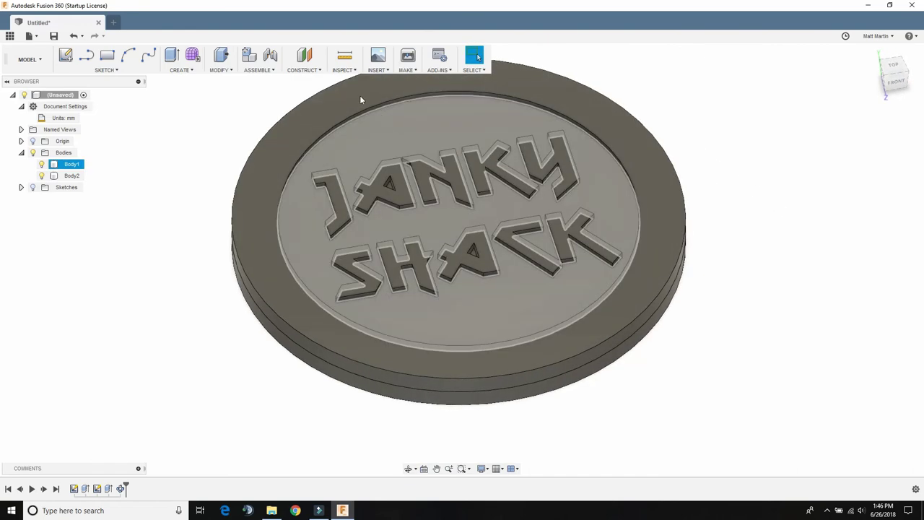
pyautogui.click(344, 70)
pyautogui.click(349, 81)
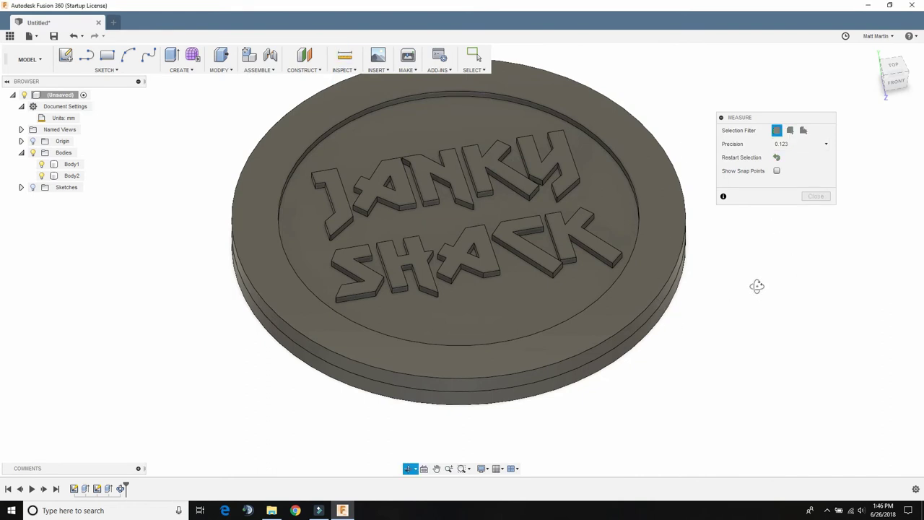
# Measure the top to bottom rim edges edge-on, reading 3.20 mm, then close Measure
pyautogui.keyDown('shift'); pyautogui.moveTo(757, 285); pyautogui.dragTo(643, 265, button='middle'); pyautogui.keyUp('shift')
pyautogui.click(474, 250)
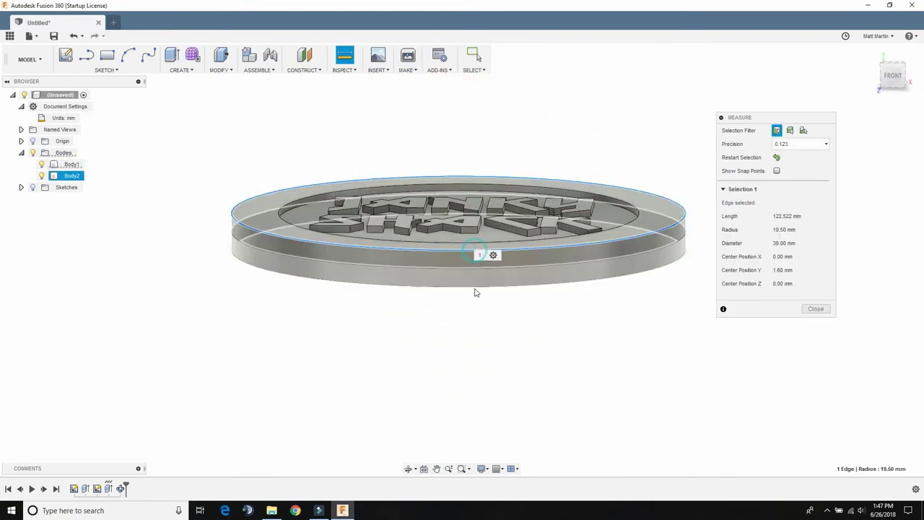
pyautogui.click(477, 288)
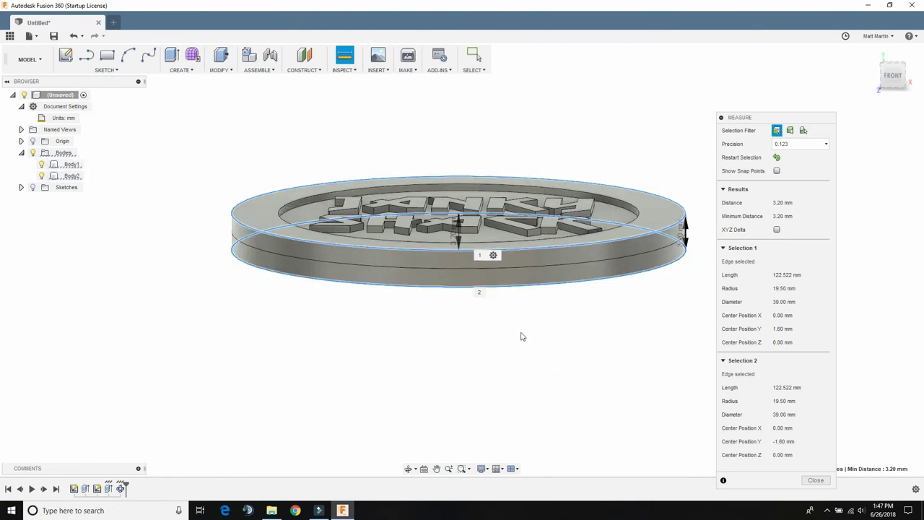
pyautogui.click(816, 480)
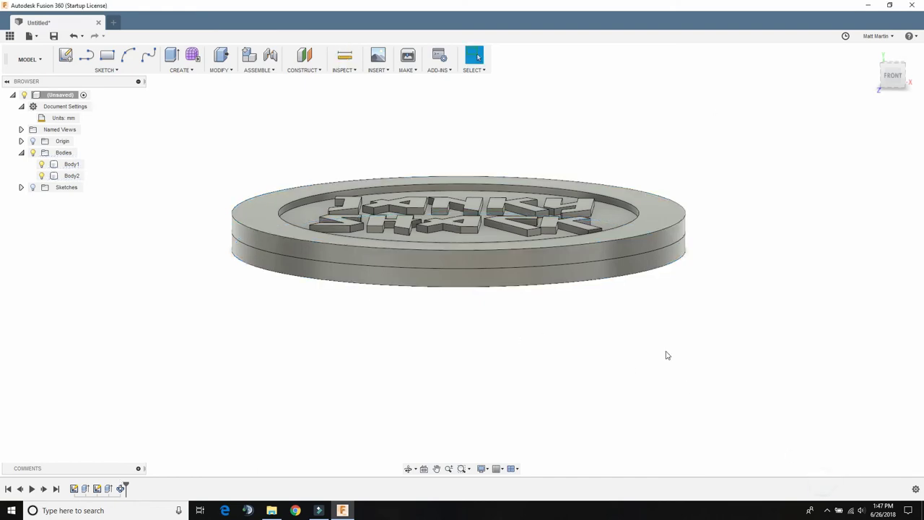
pyautogui.keyDown('shift'); pyautogui.moveTo(664, 356); pyautogui.dragTo(665, 379, button='middle'); pyautogui.keyUp('shift')
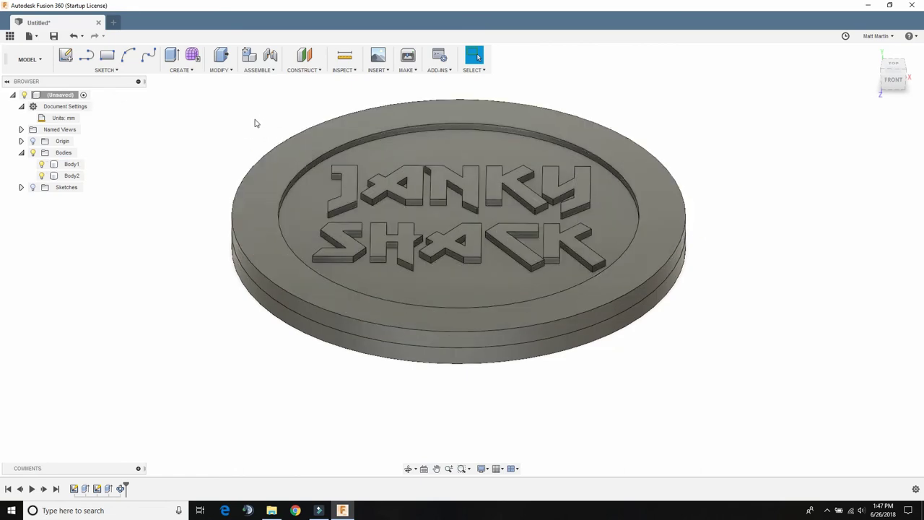
# Save the design with the name 'Janky Shack Poker Chip'
pyautogui.click(54, 35)
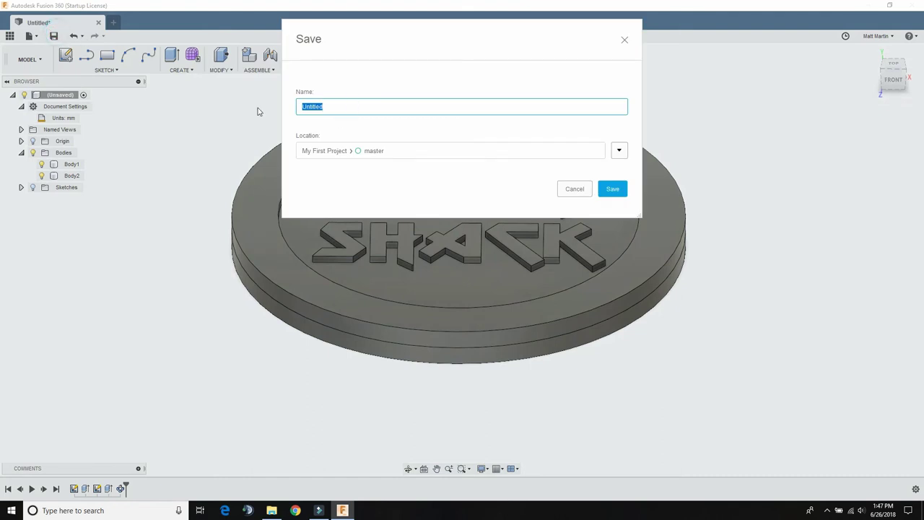
pyautogui.write('Janky Shack Poker Chip')
pyautogui.click(611, 188)
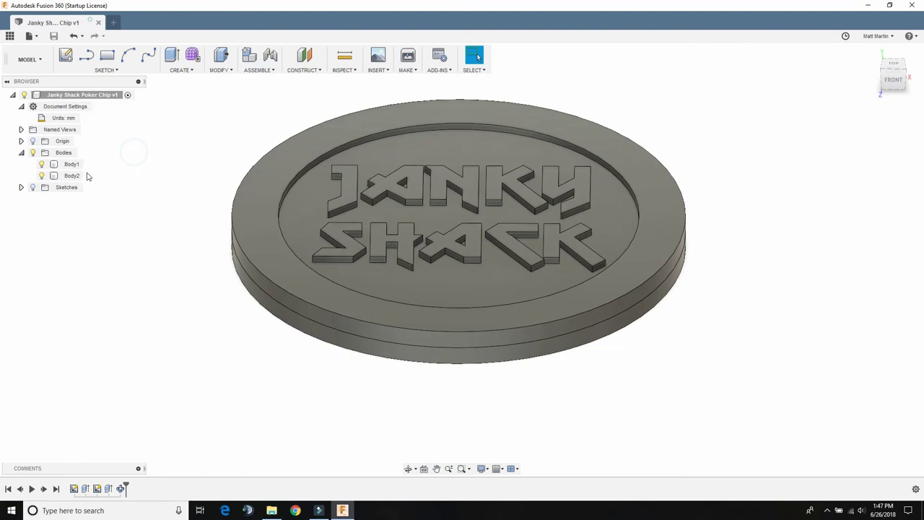
pyautogui.click(72, 165)
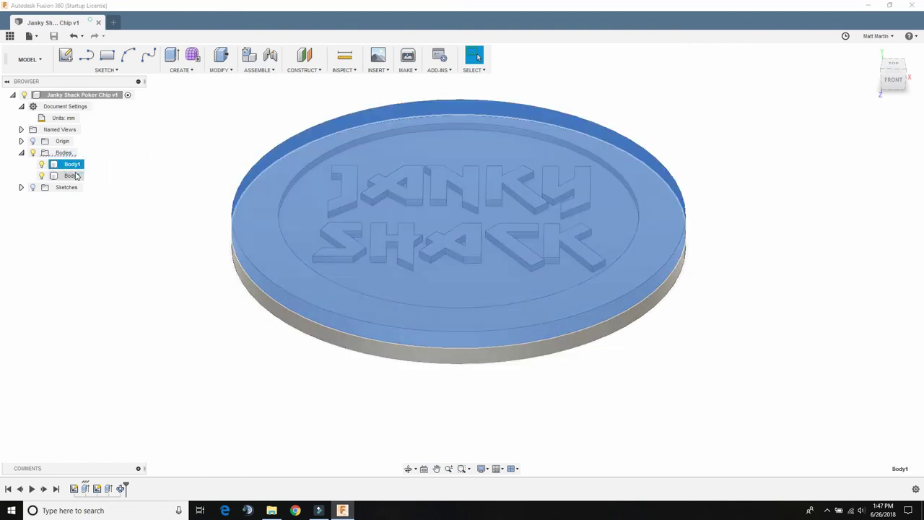
# Combine Body1 with Body2 as the tool body using a Join operation
pyautogui.click(120, 175)
pyautogui.click(72, 164)
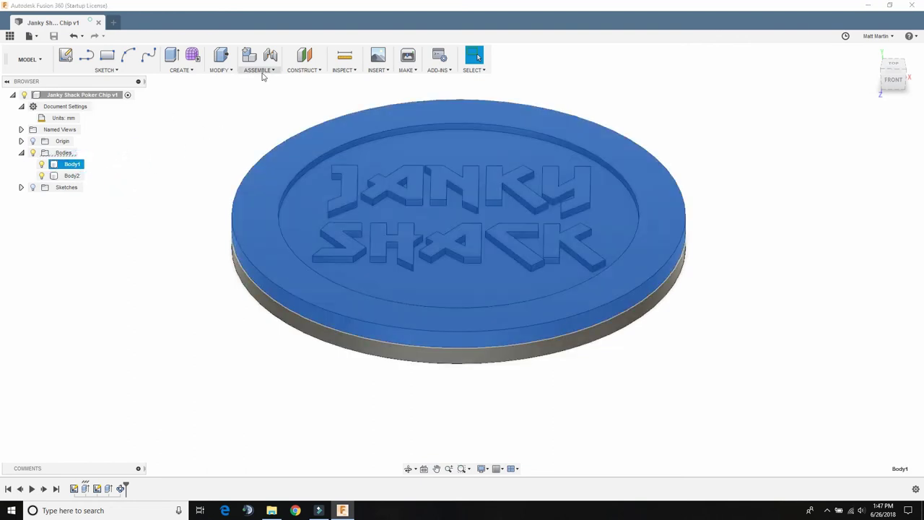
pyautogui.click(221, 70)
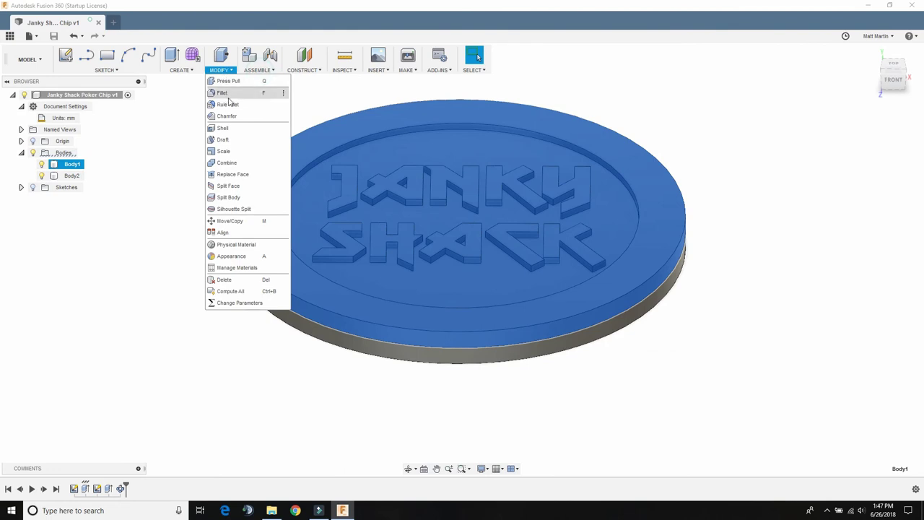
pyautogui.click(226, 162)
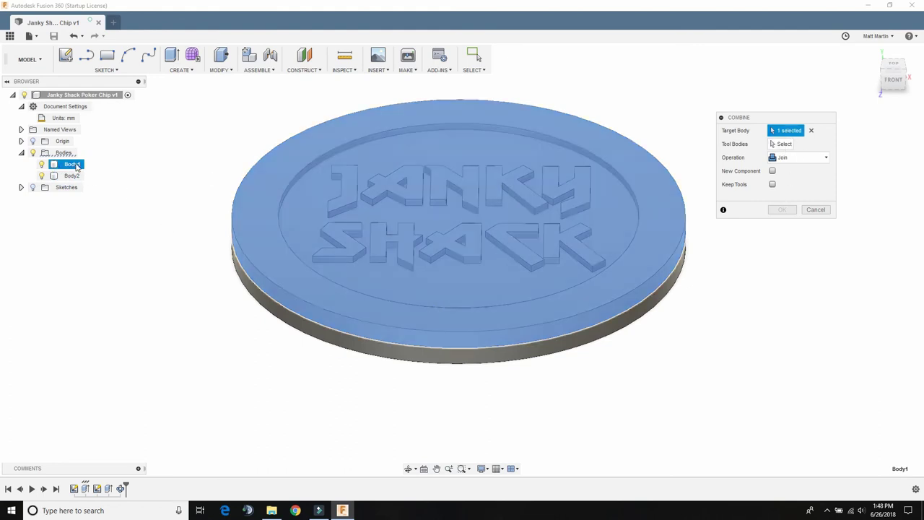
pyautogui.click(783, 143)
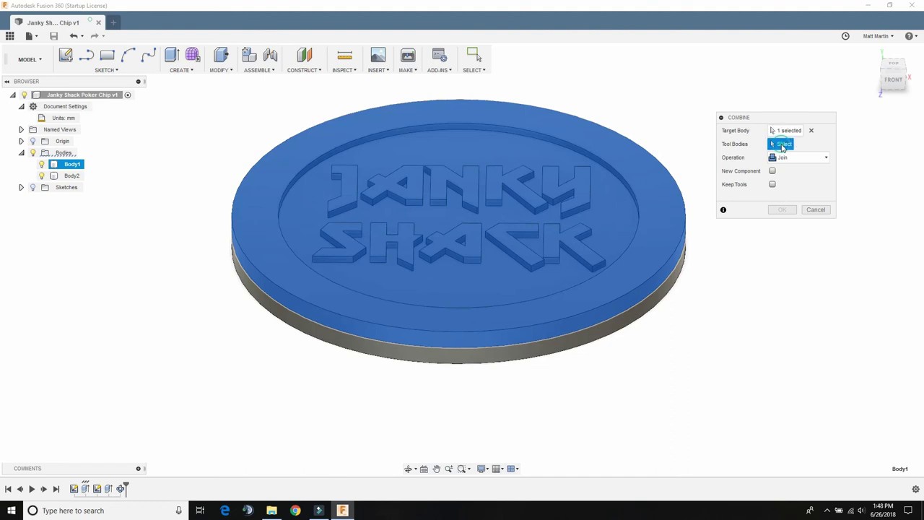
pyautogui.click(70, 175)
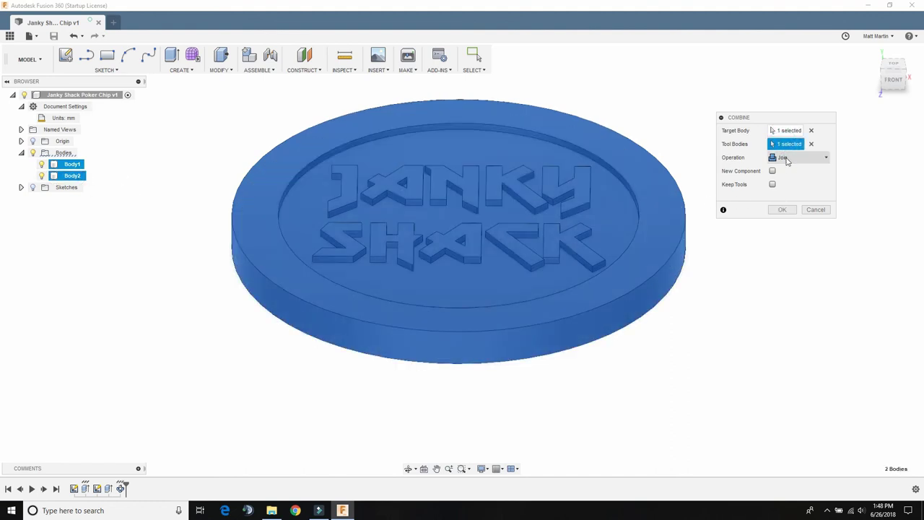
pyautogui.click(782, 209)
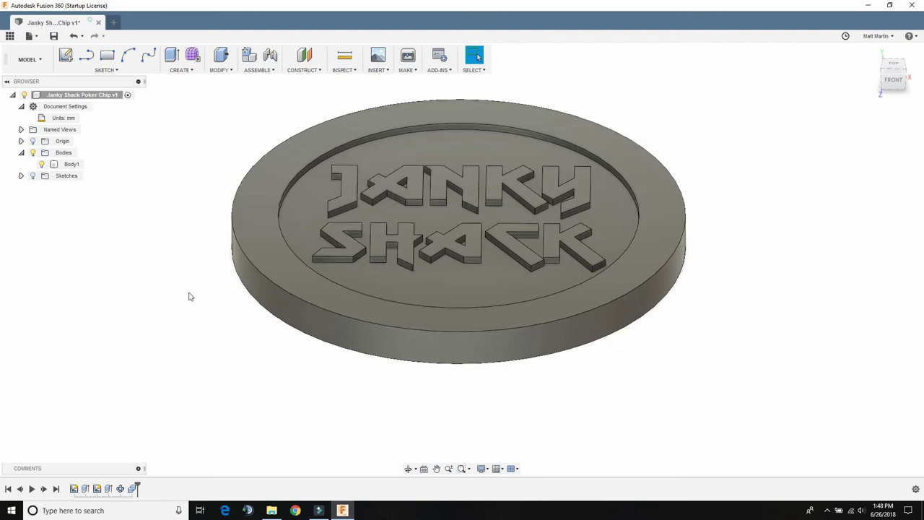
pyautogui.click(72, 165)
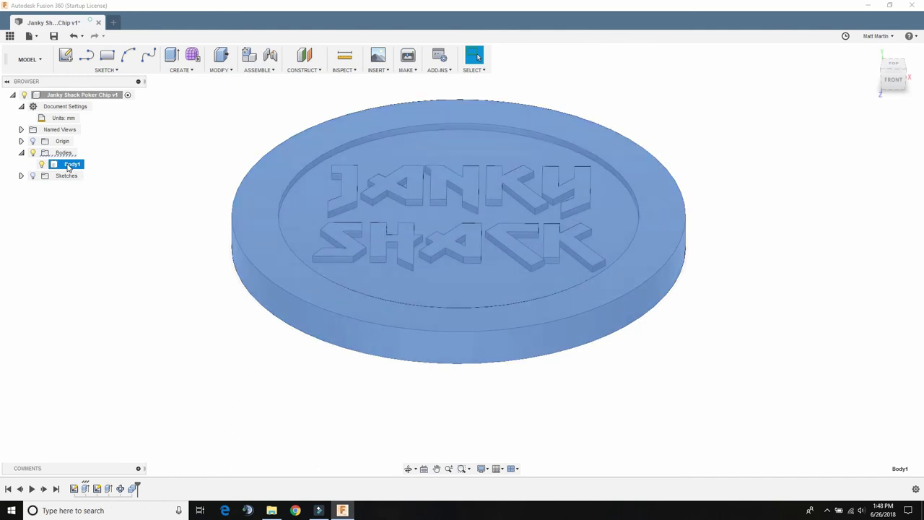
# Save version 2 of the design with the description 'combine'
pyautogui.rightClick(69, 167)
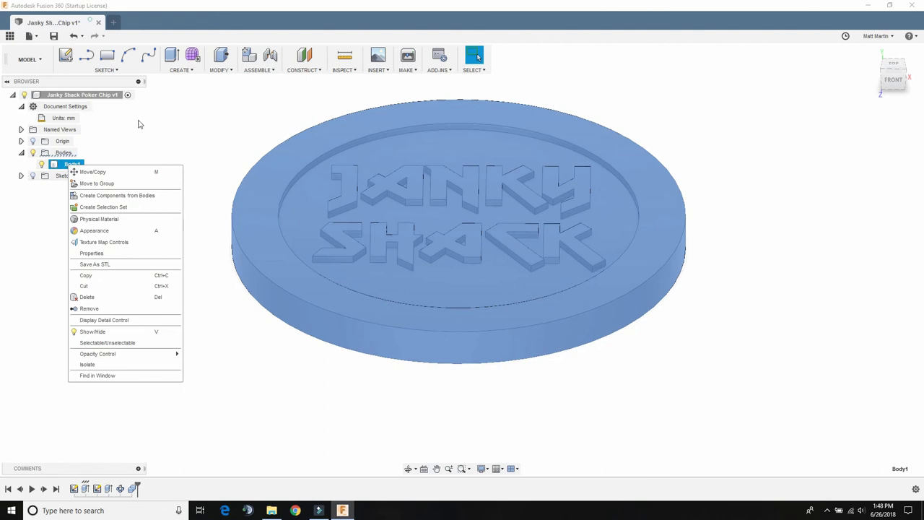
pyautogui.click(161, 138)
pyautogui.click(53, 36)
pyautogui.moveTo(471, 247); pyautogui.dragTo(432, 253)
pyautogui.write('combine')
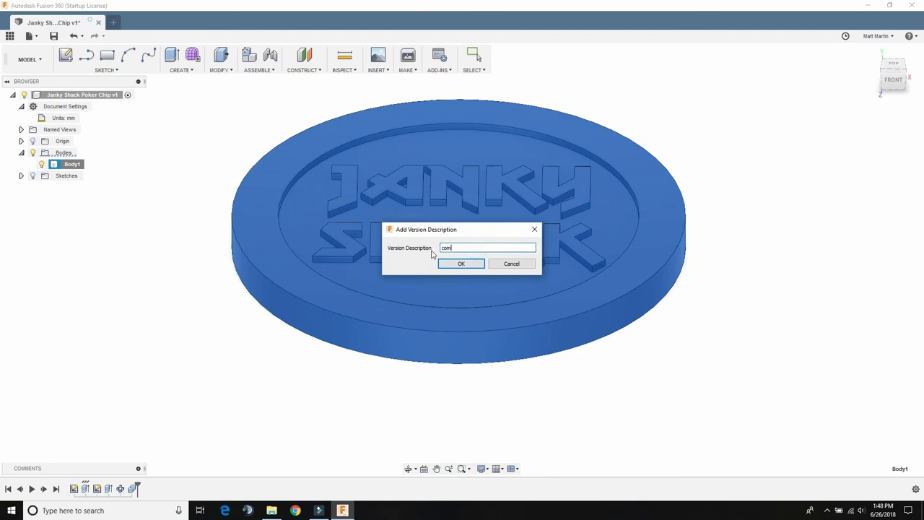
pyautogui.click(449, 264)
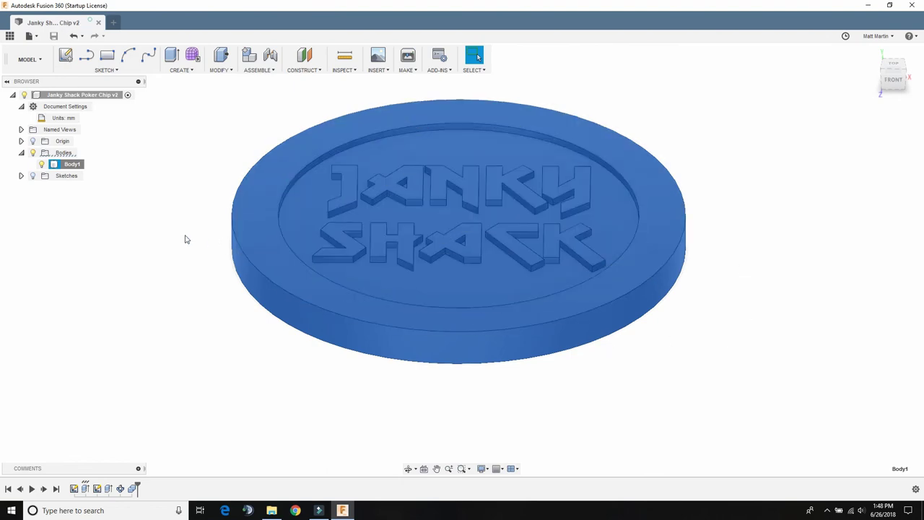
pyautogui.click(184, 237)
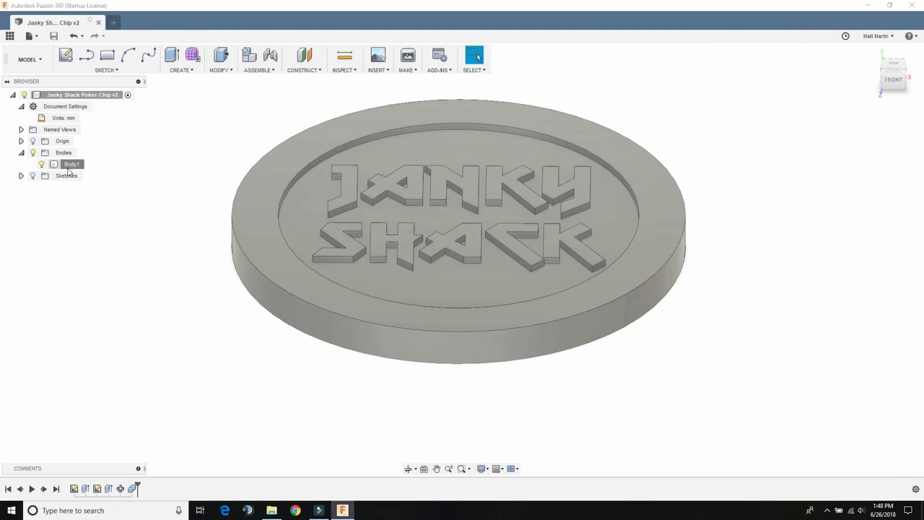
# Export Body1 via Save As STL and accept the mesh settings
pyautogui.rightClick(72, 165)
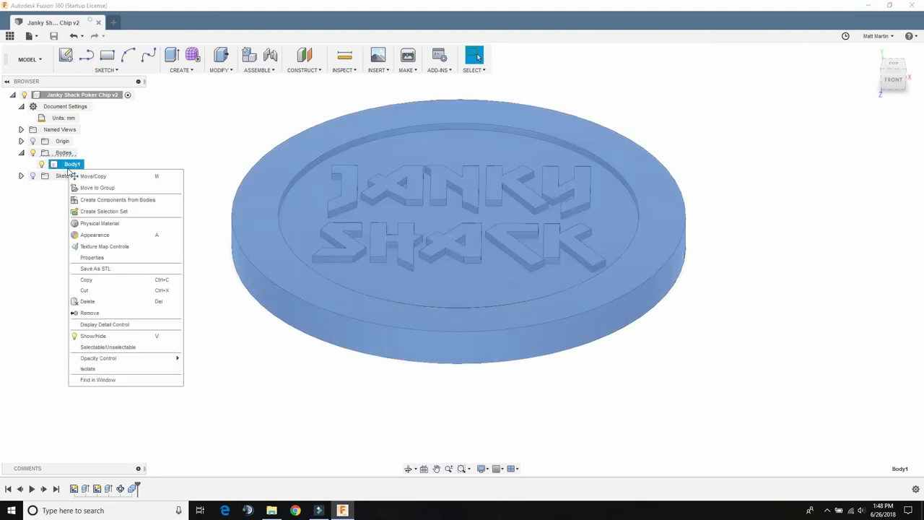
pyautogui.click(101, 269)
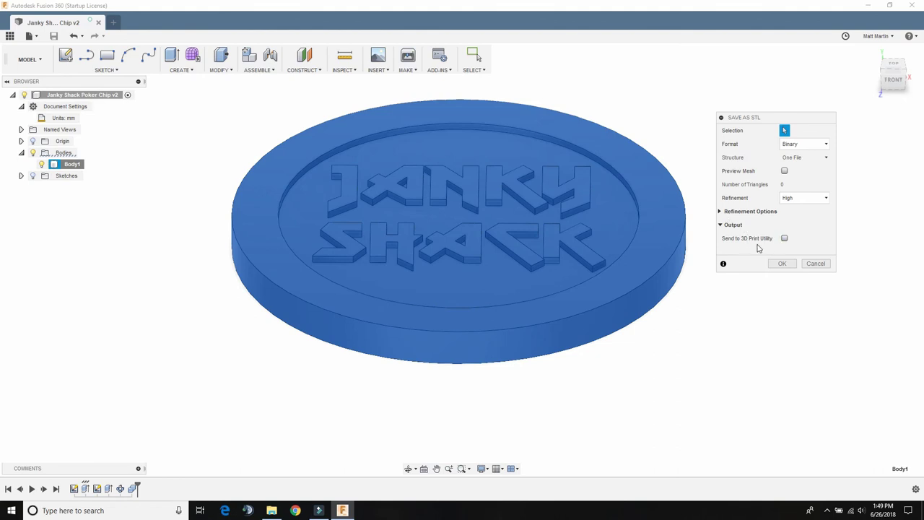
pyautogui.click(782, 264)
pyautogui.click(782, 265)
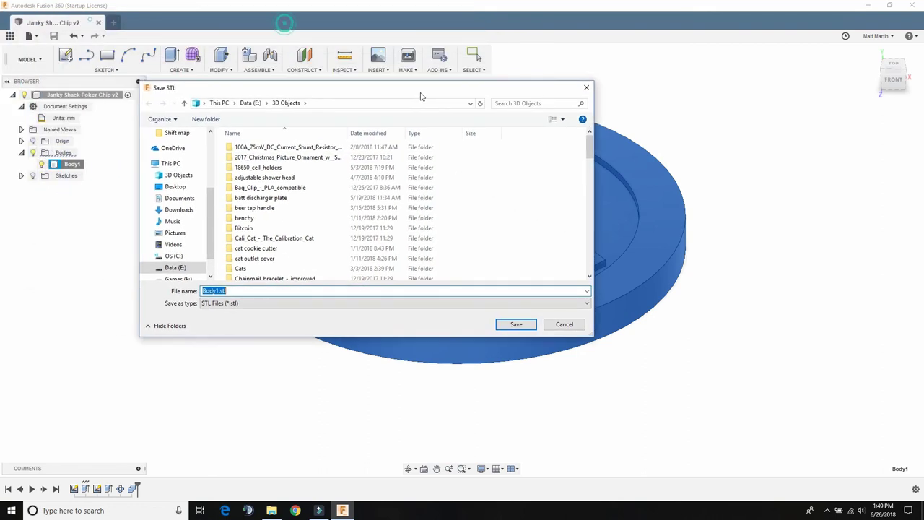
# Save the STL as 'jankyshackpokerchip' in the coins folder
pyautogui.scroll(-1, 319, 260)
pyautogui.scroll(-4, 319, 254)
pyautogui.scroll(5, 319, 254)
pyautogui.scroll(-1, 290, 259)
pyautogui.scroll(-1, 288, 258)
pyautogui.doubleClick(289, 234)
pyautogui.doubleClick(245, 292)
pyautogui.write('jan')
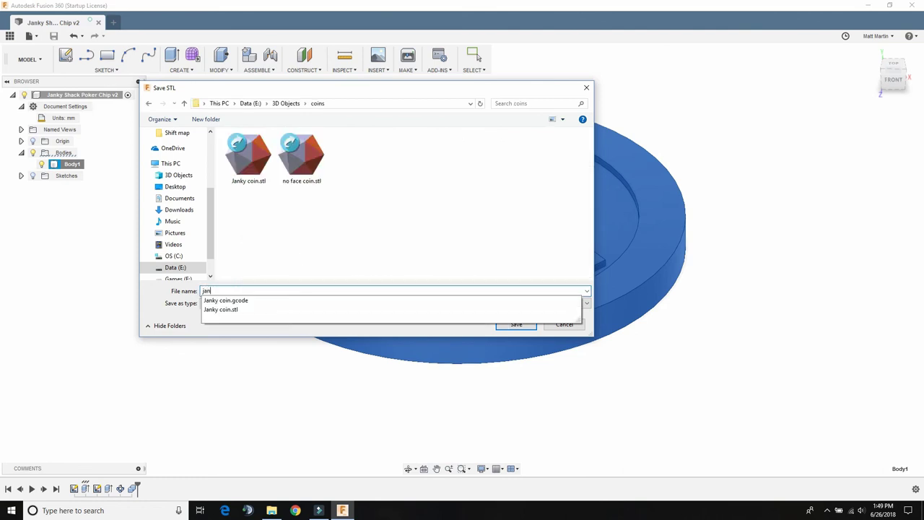
pyautogui.write('kyshackpokerchip')
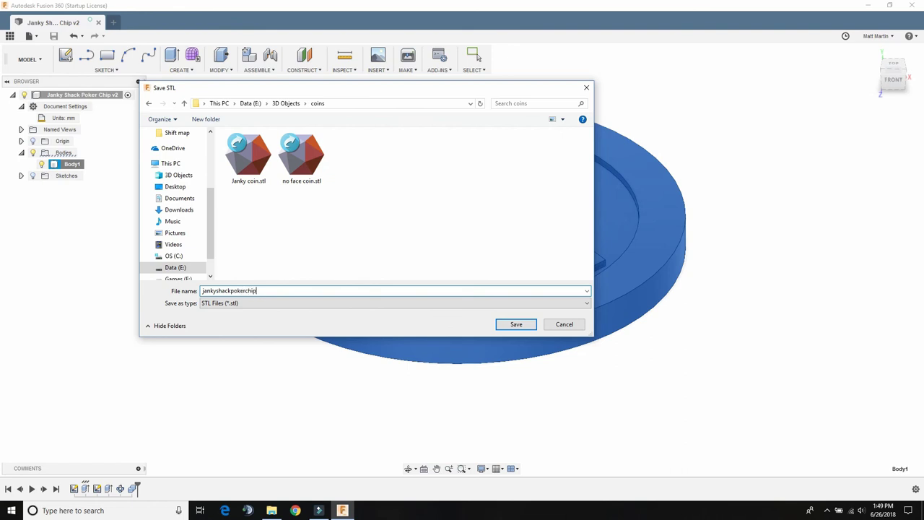
pyautogui.press('Return')
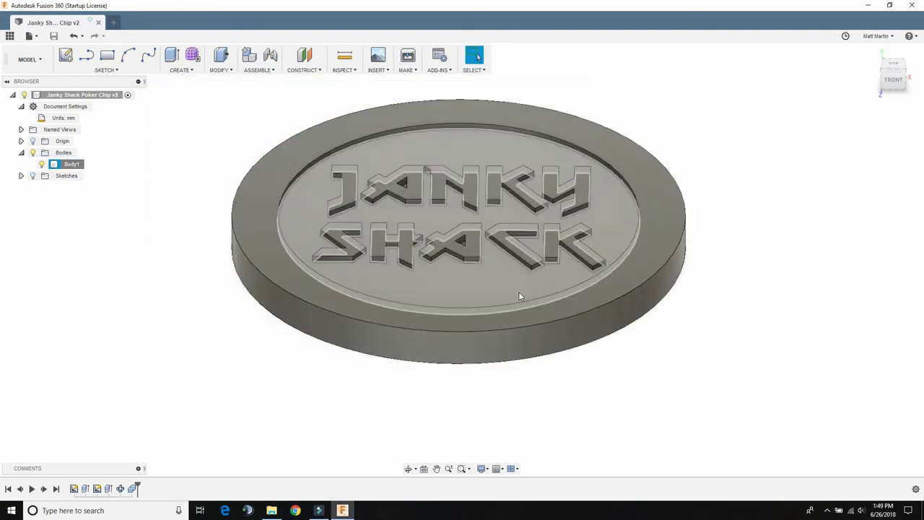